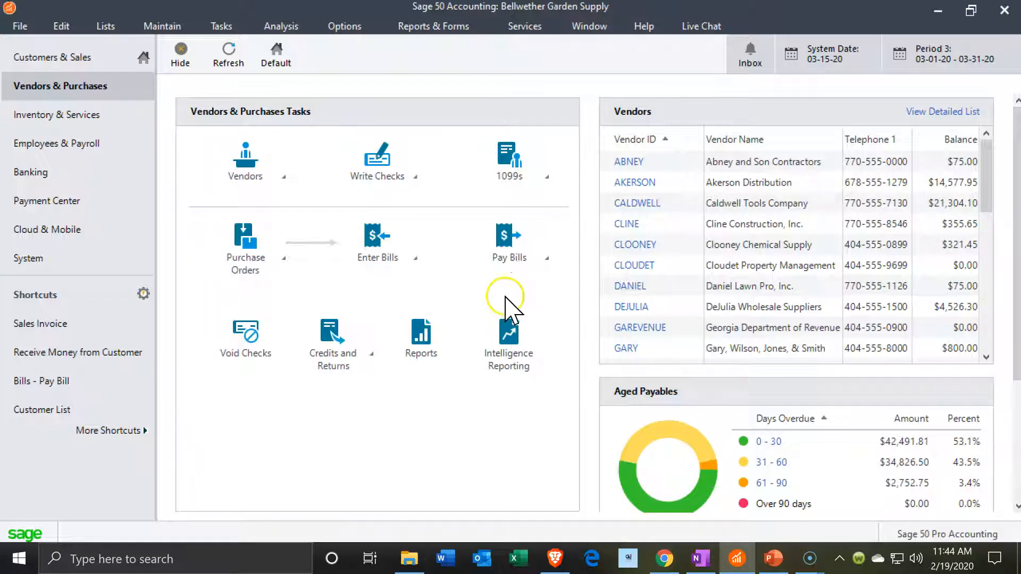
Open a new Pay Bill payment form and maximize its window
click(538, 261)
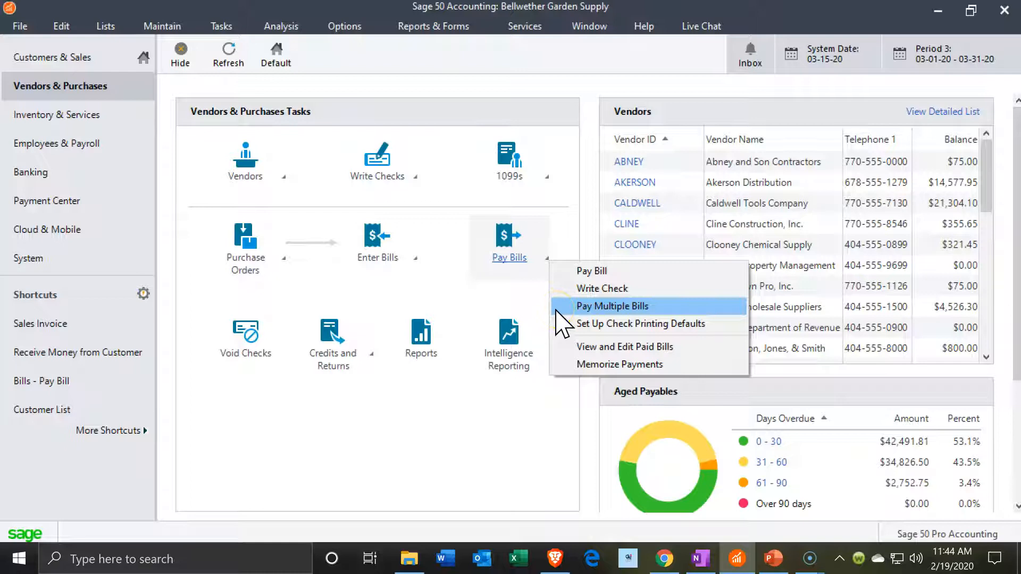
click(565, 271)
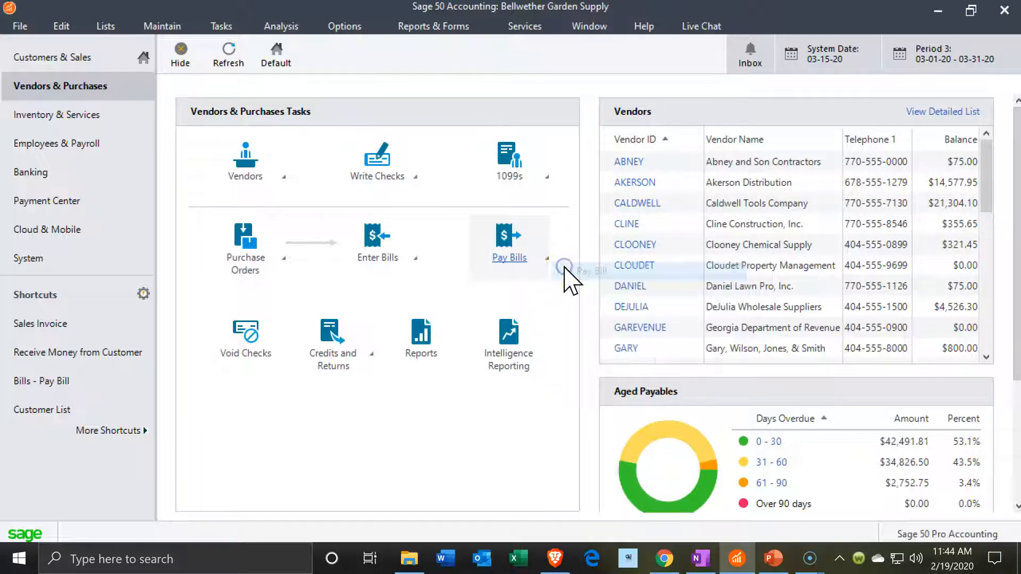
click(580, 115)
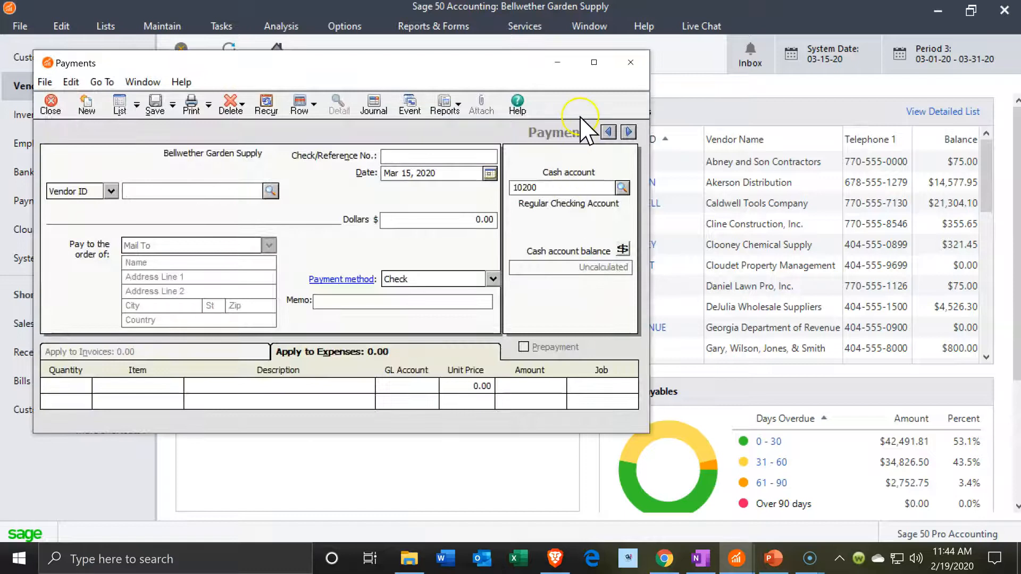
click(590, 66)
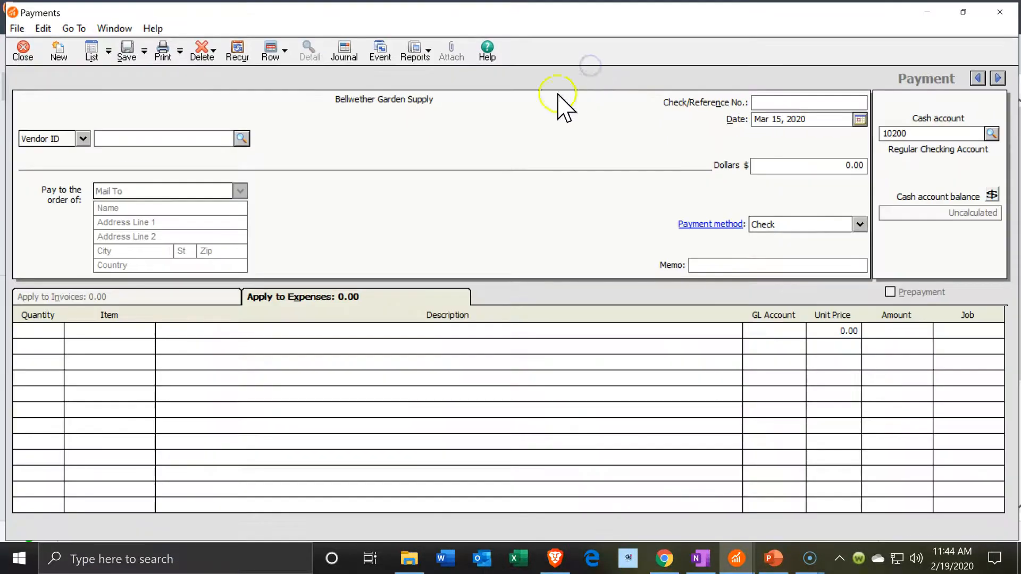
Select ABNEY (Abney and Son Contractors) as the vendor for the payment
click(281, 239)
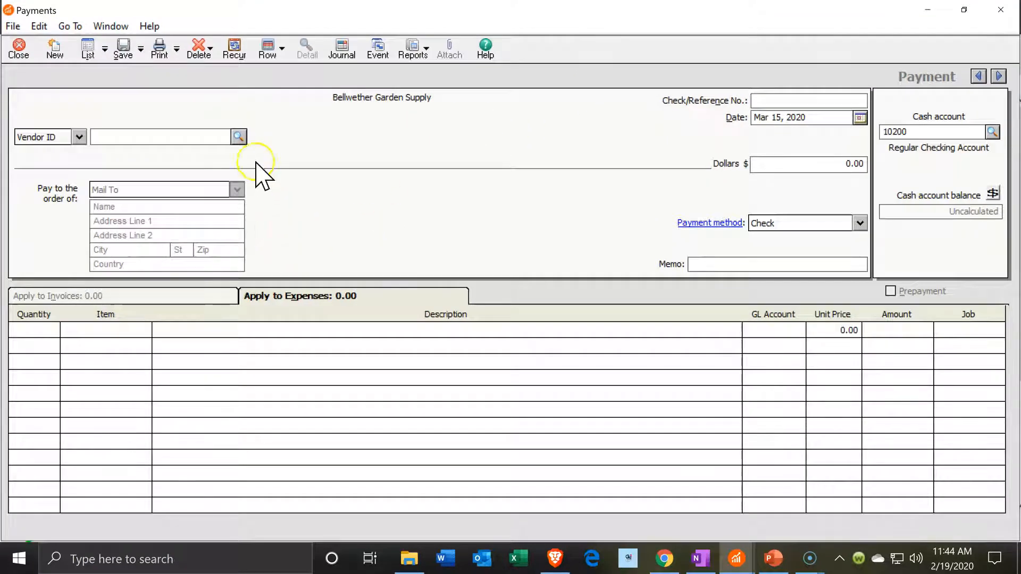
click(239, 137)
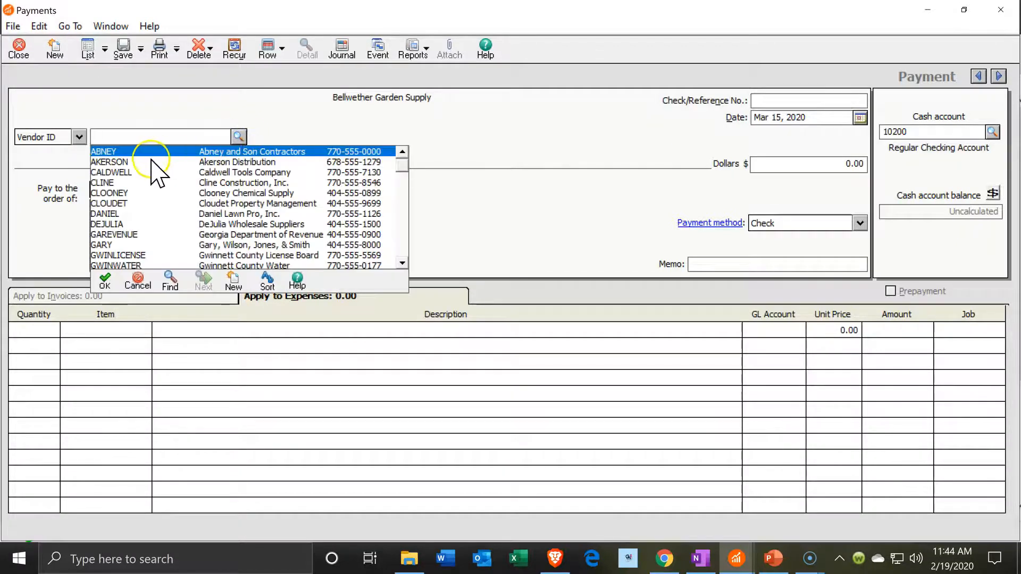
double_click(133, 152)
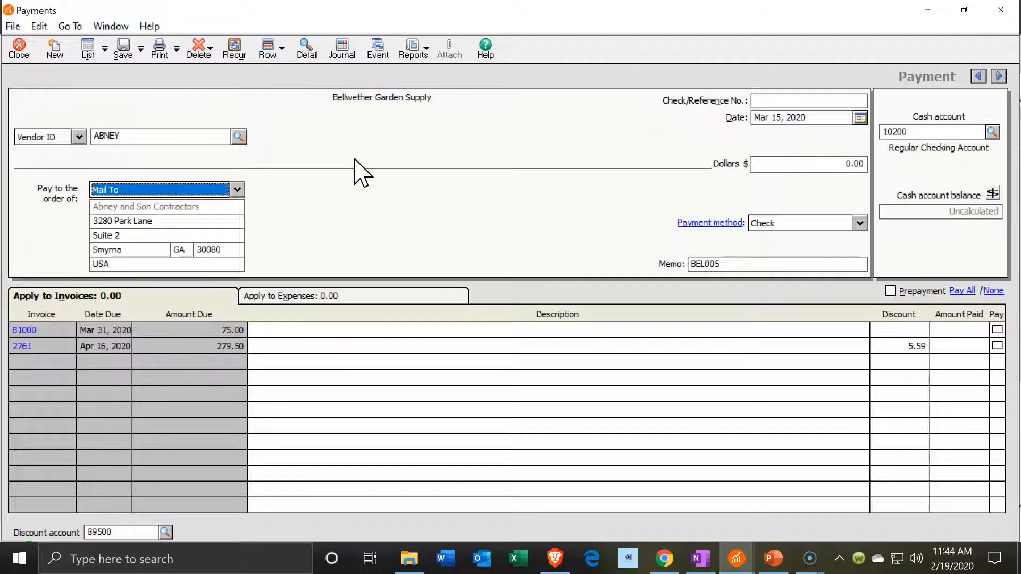
Set the payment's check/reference number to 4567, leaving the vendor's mailing details as they are
click(301, 301)
key(Tab)
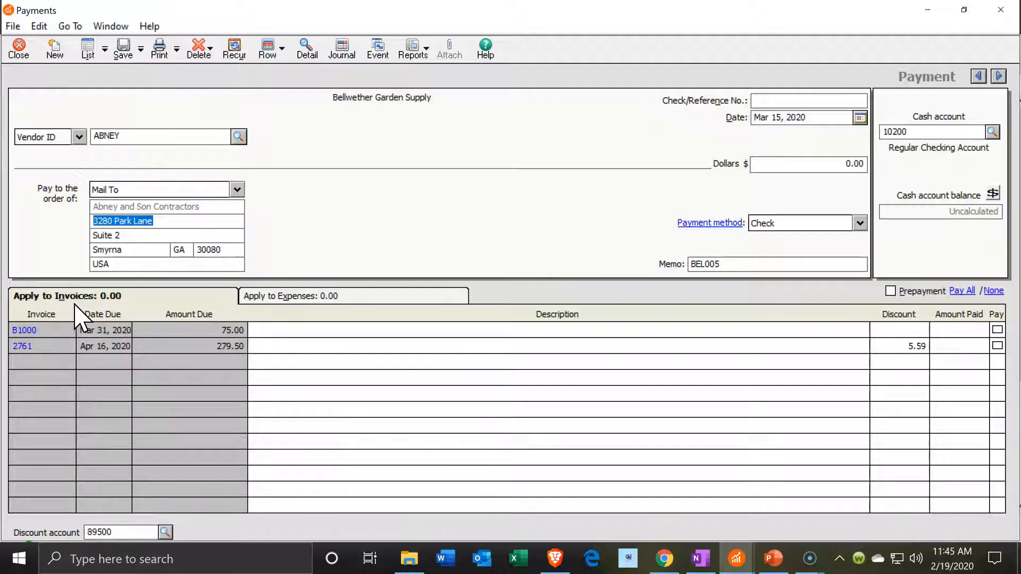
key(Tab)
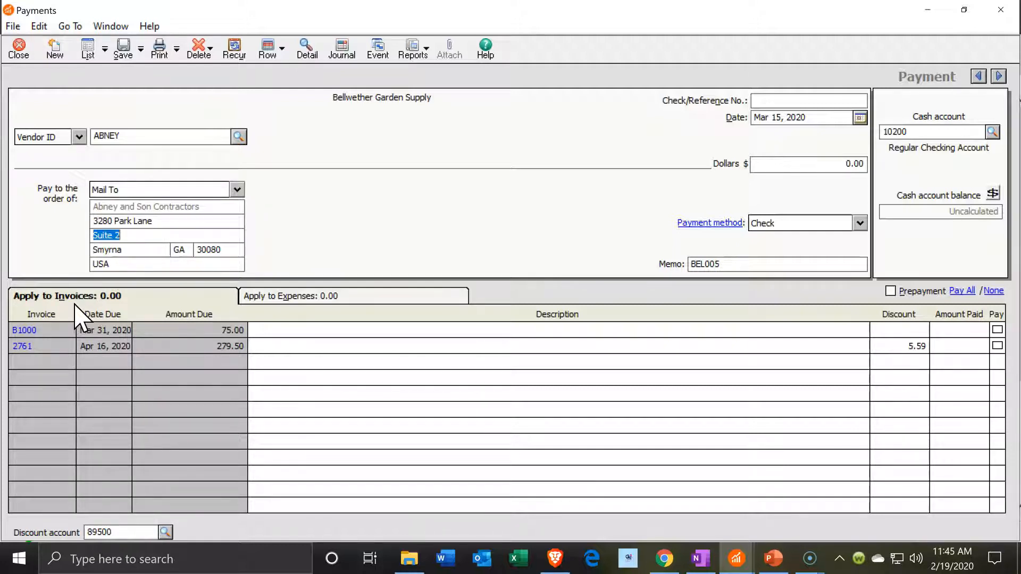
key(Tab)
key(Tab)
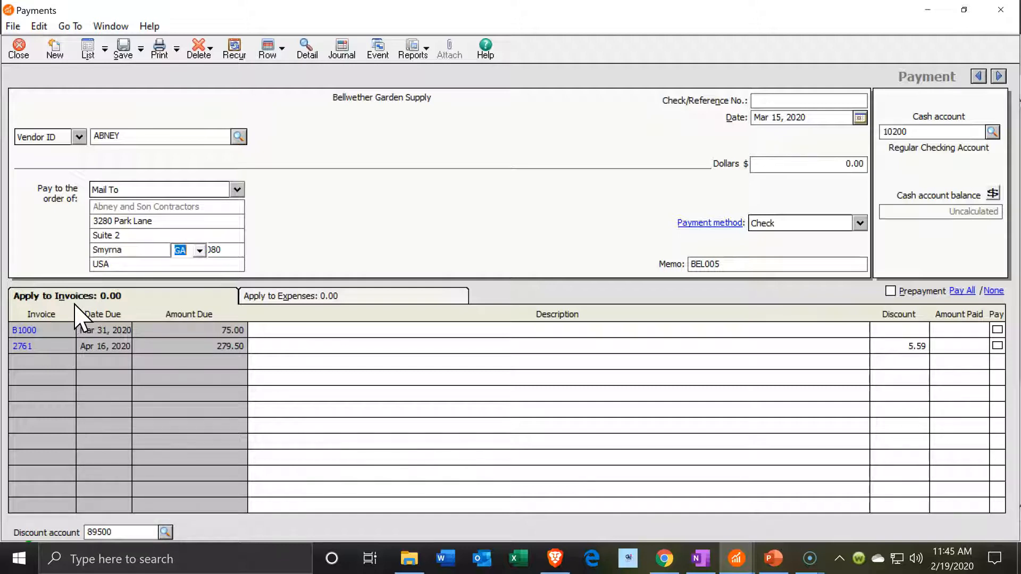
key(Tab)
key(Tab)
key(Tab)
key(Tab)
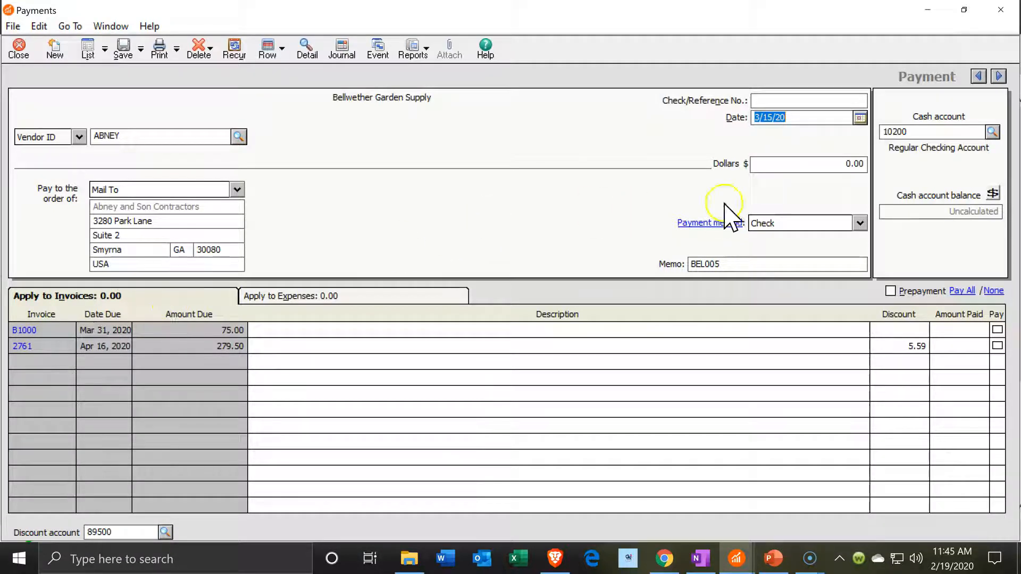
click(776, 100)
text(4567)
key(Tab)
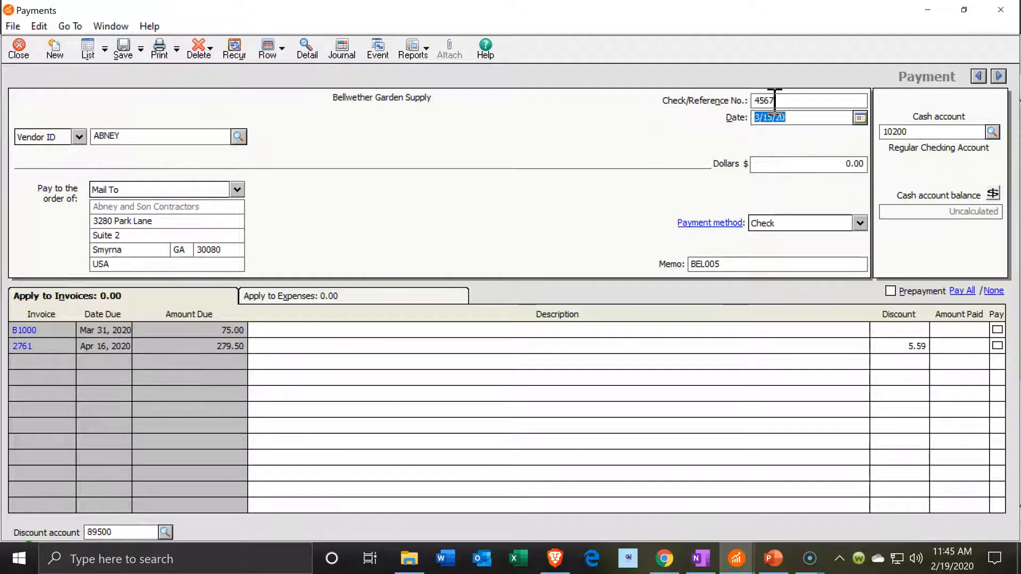
Set the payment date to March 18, 2020
click(864, 116)
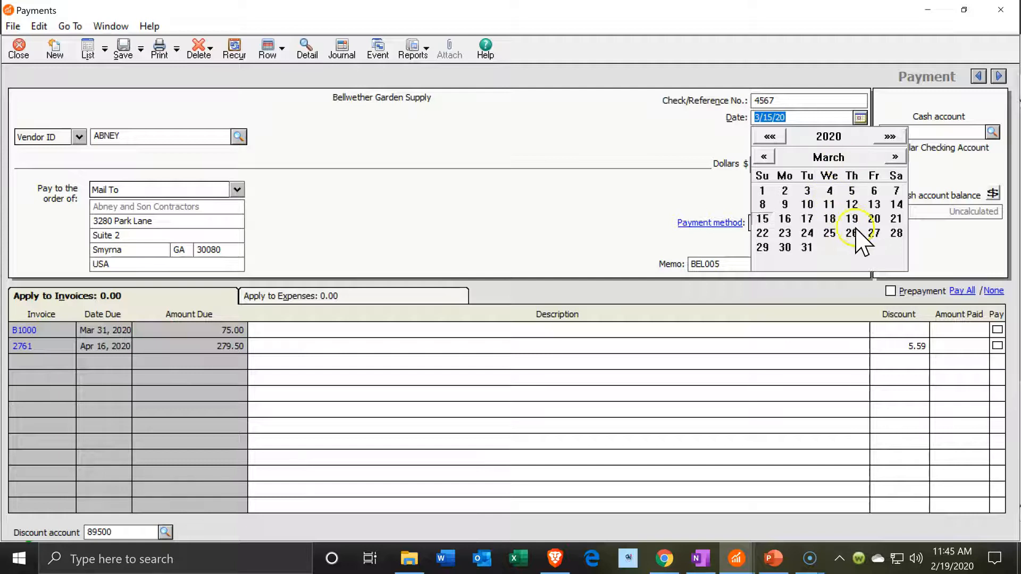
click(829, 221)
key(Tab)
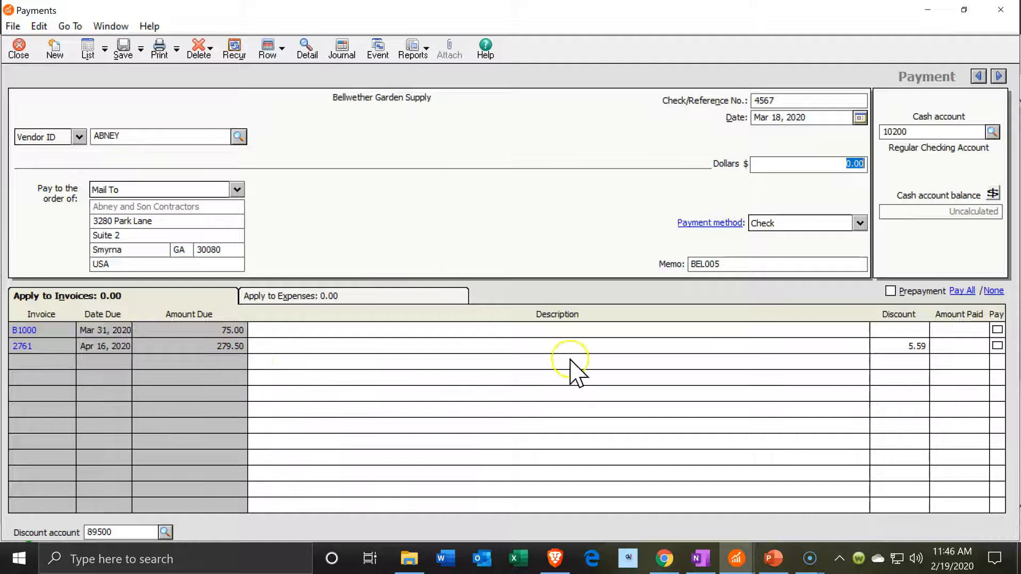
Mark invoice 2761 for payment with its discount and keep Check as the payment method
click(998, 346)
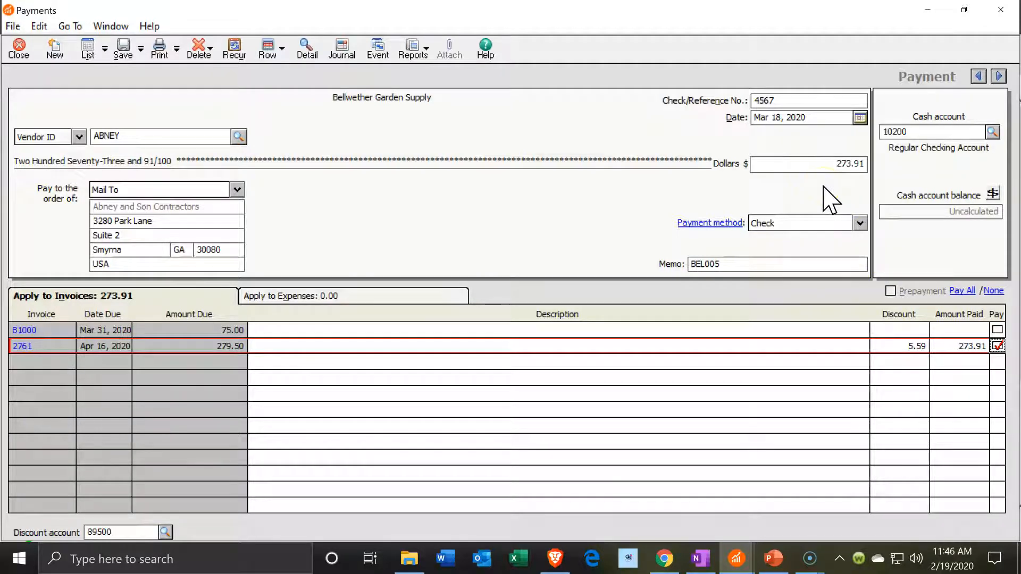
click(859, 224)
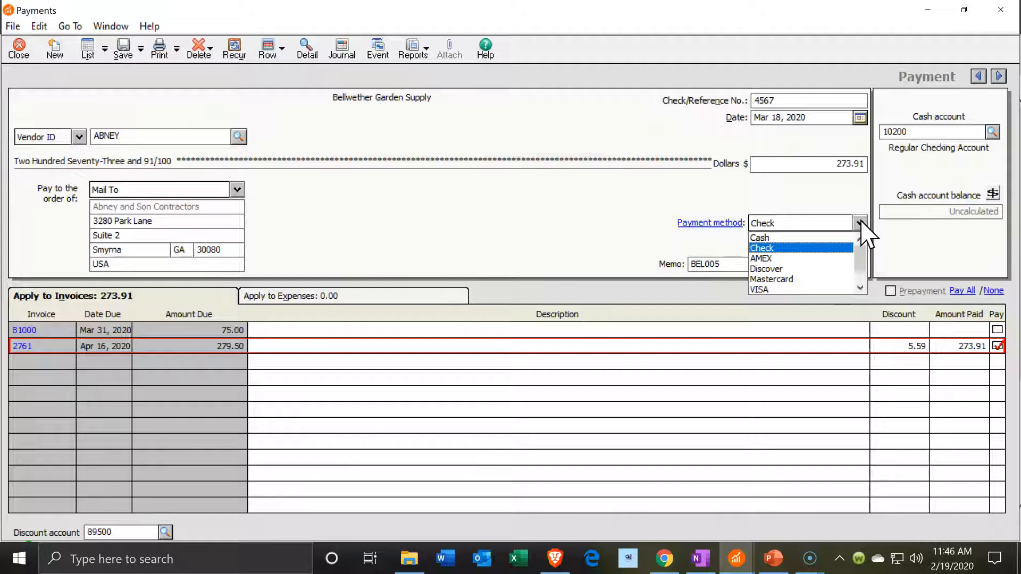
click(860, 223)
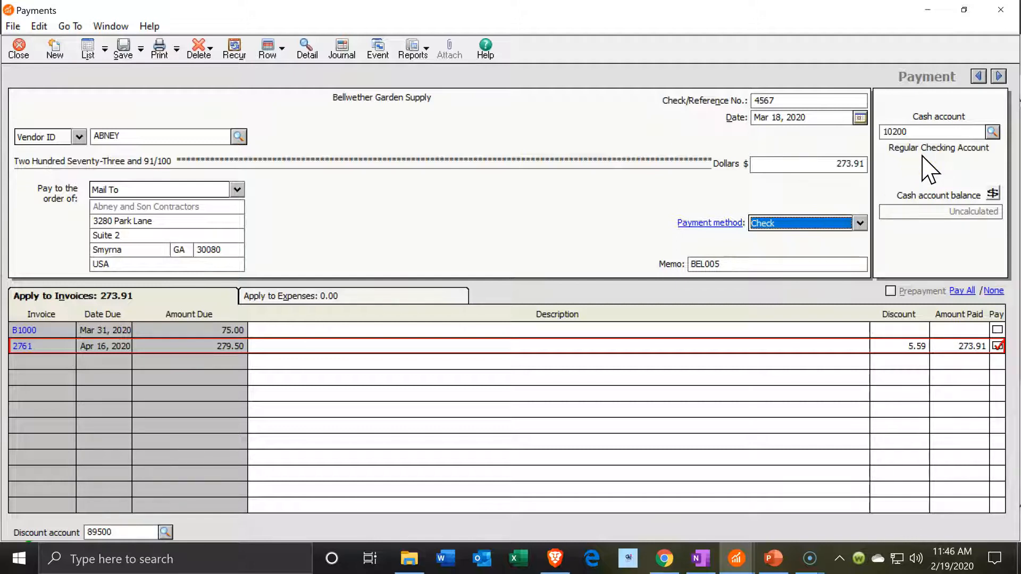
Save the vendor payment and close the payment form
click(600, 350)
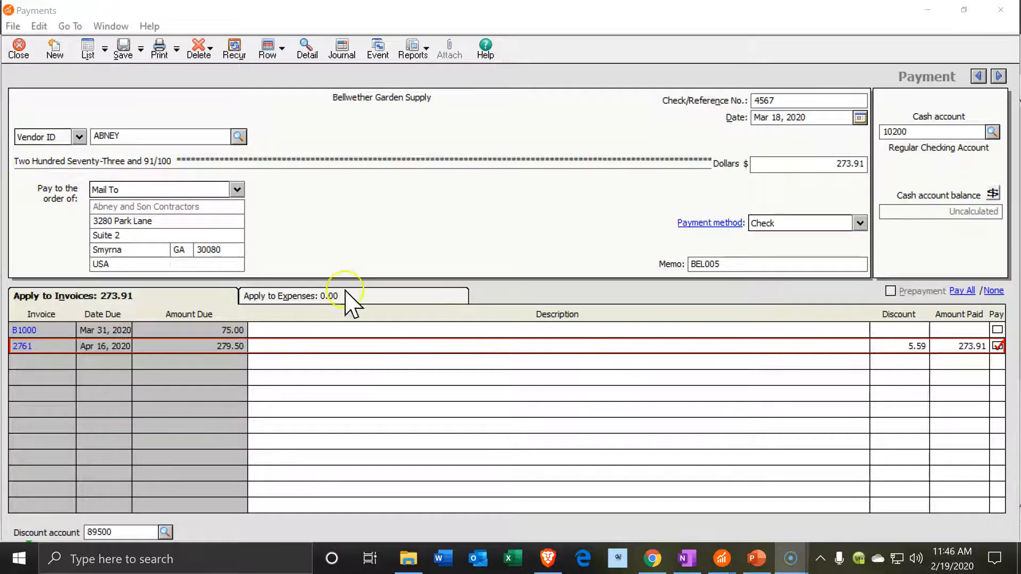
click(125, 51)
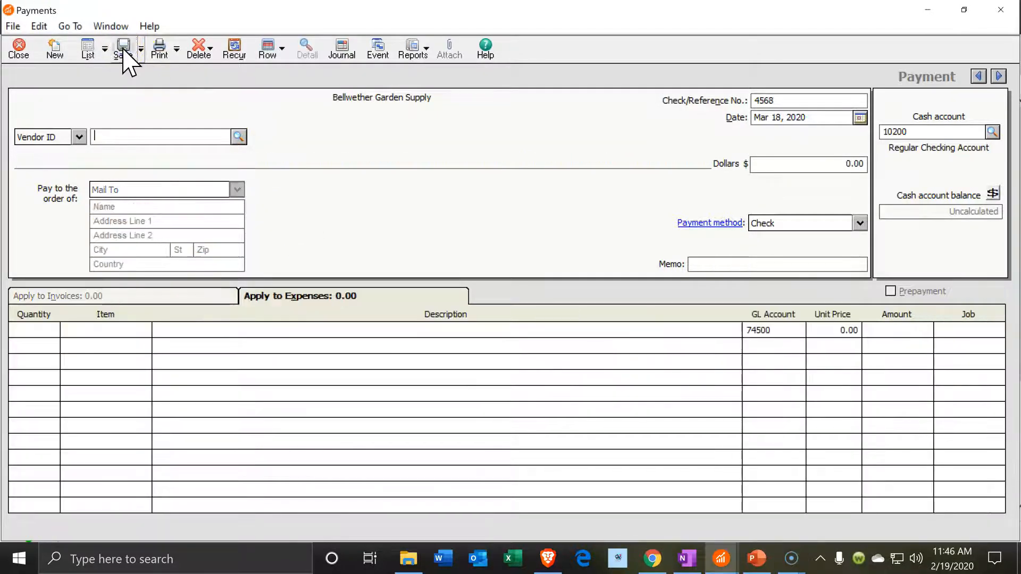
click(1001, 9)
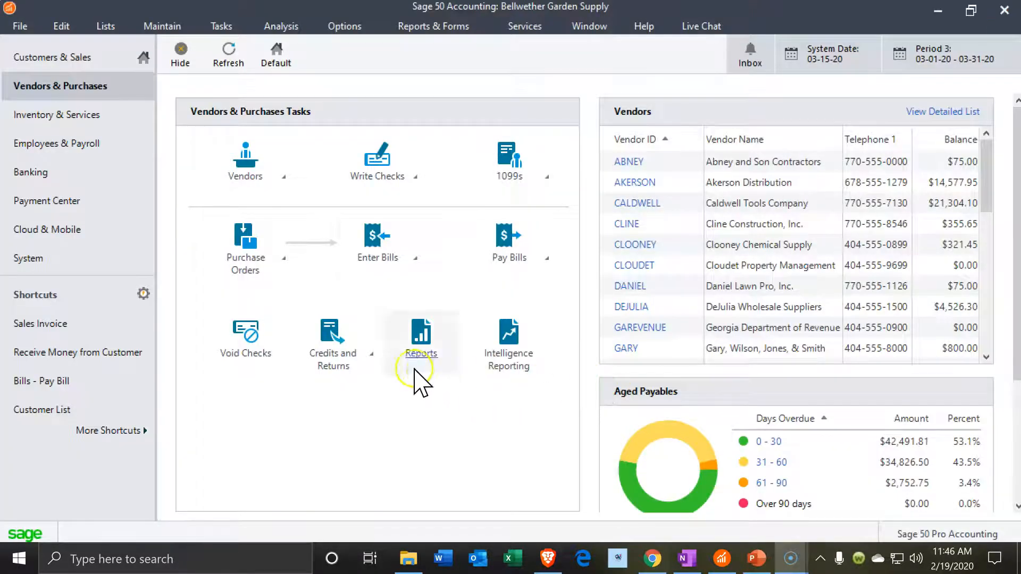
Display the standard Balance Sheet from the financial statements for the current period, using the default options
click(433, 25)
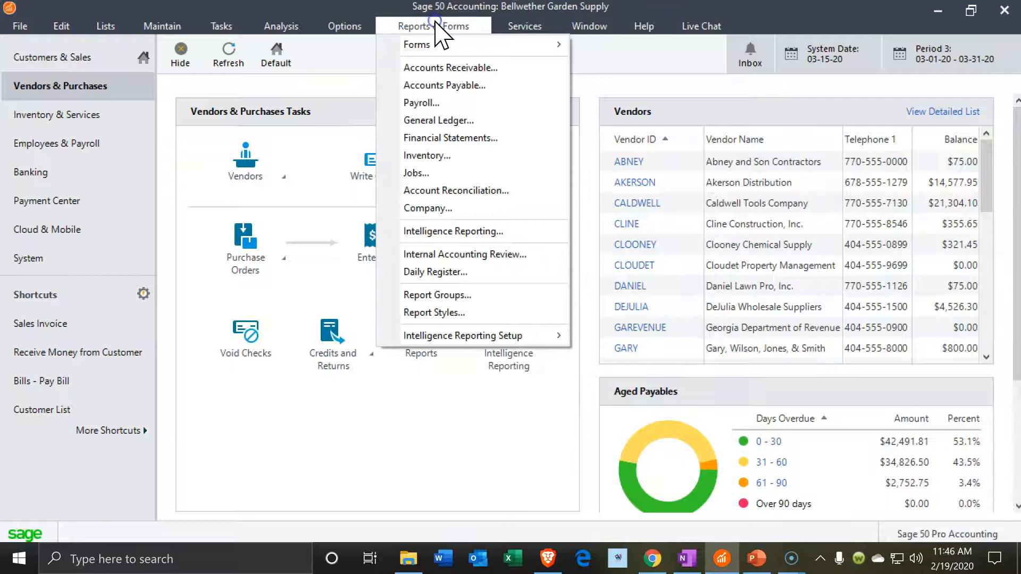
click(442, 138)
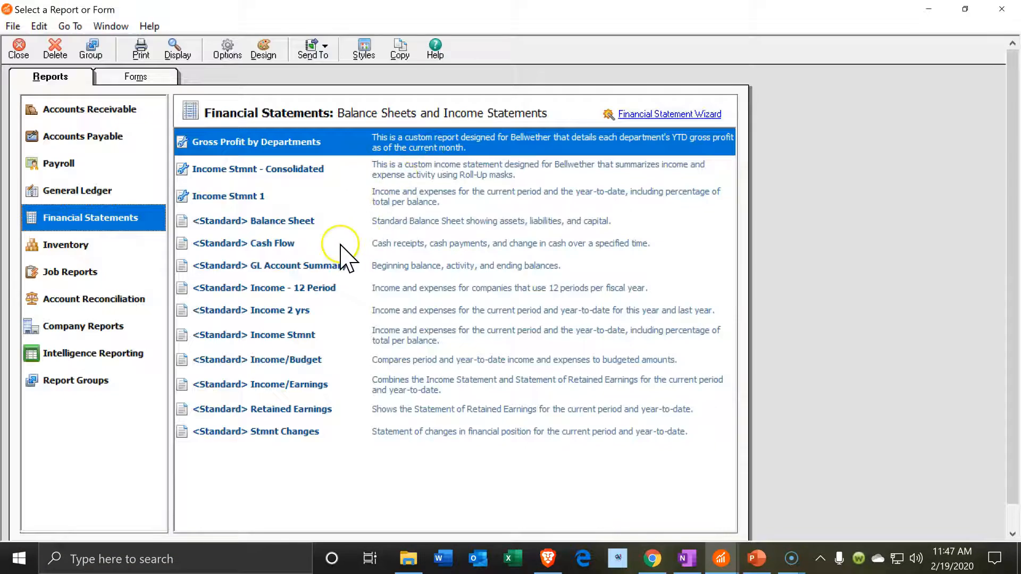
click(285, 223)
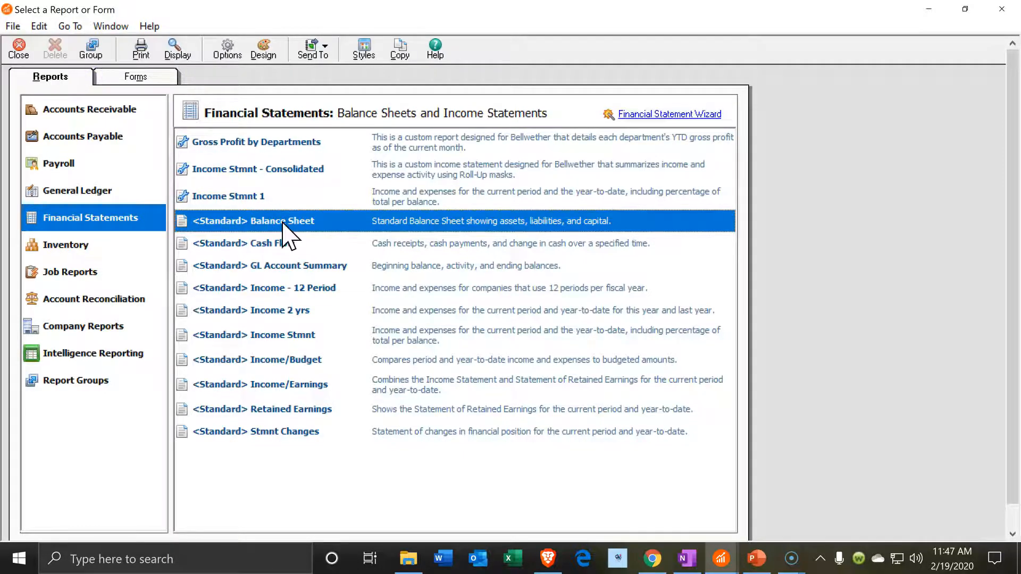
double_click(283, 224)
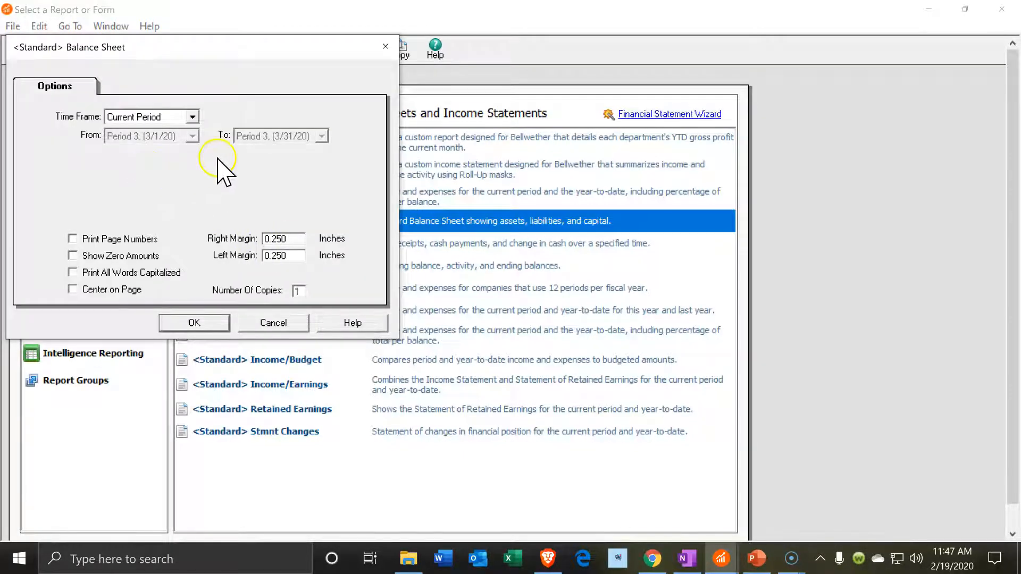
click(211, 323)
click(225, 327)
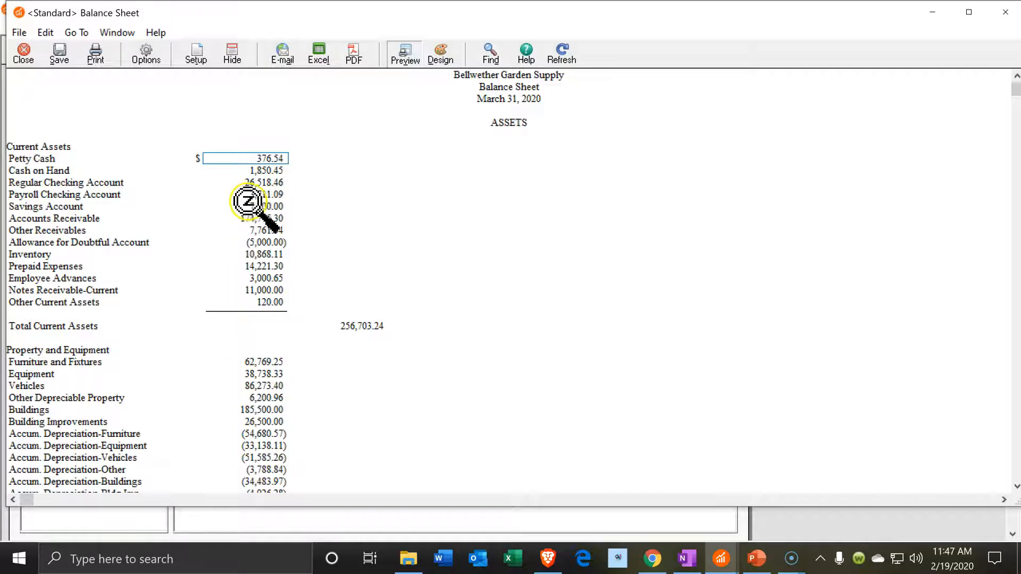
Drill down from Regular Checking Account on the balance sheet to its general ledger detail and find the March 18 entries
click(258, 181)
double_click(258, 182)
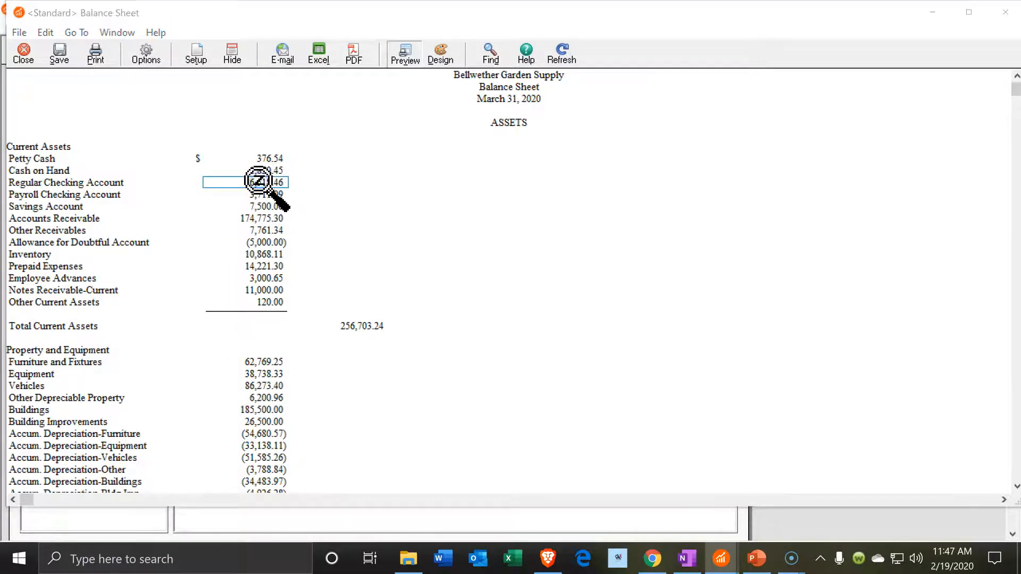
scroll(348, 294, down, 3)
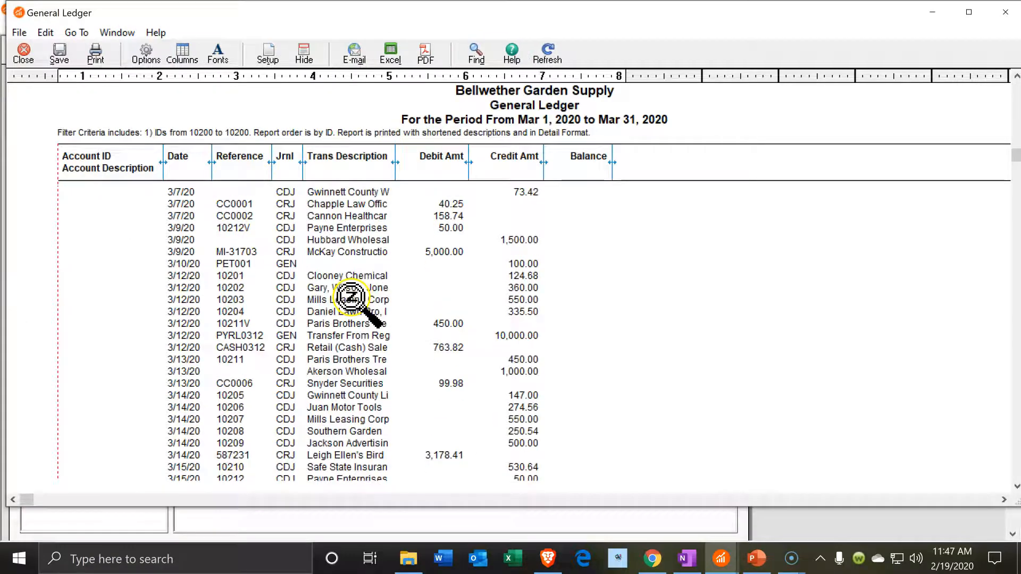
scroll(690, 335, down, 5)
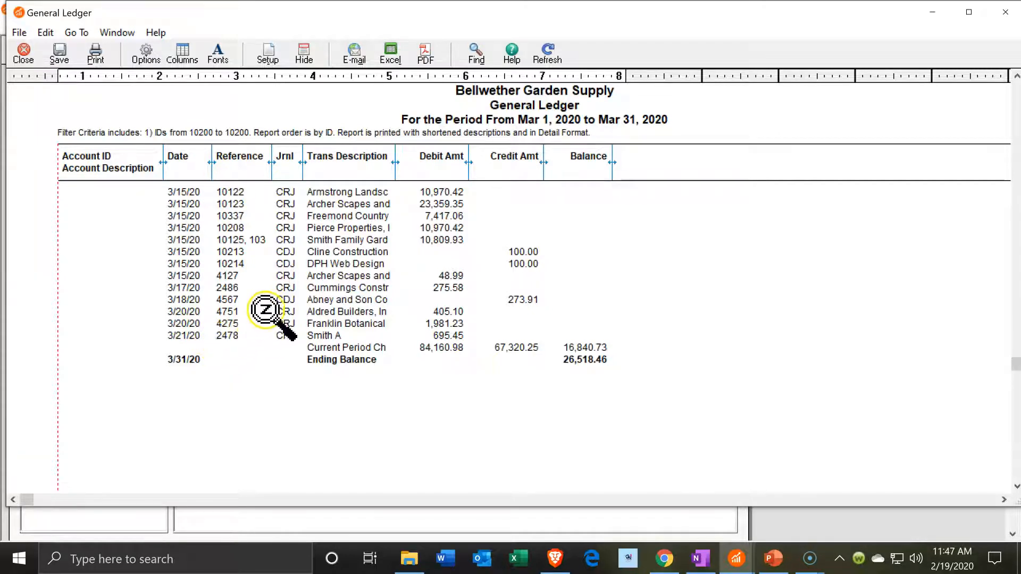
Inspect the source payment behind ledger reference 4567, then close it and the general ledger to return to the balance sheet
click(244, 298)
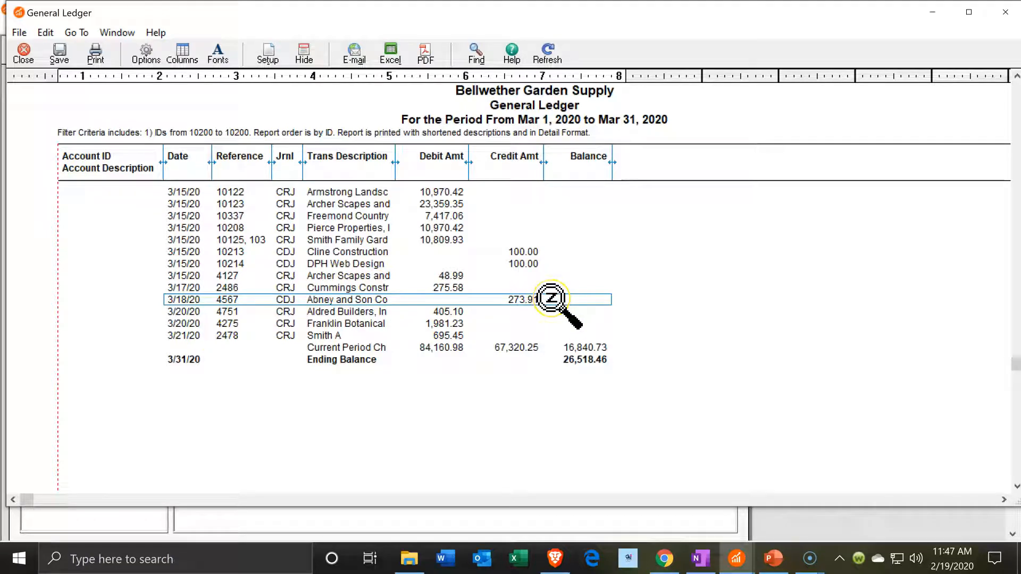
double_click(552, 298)
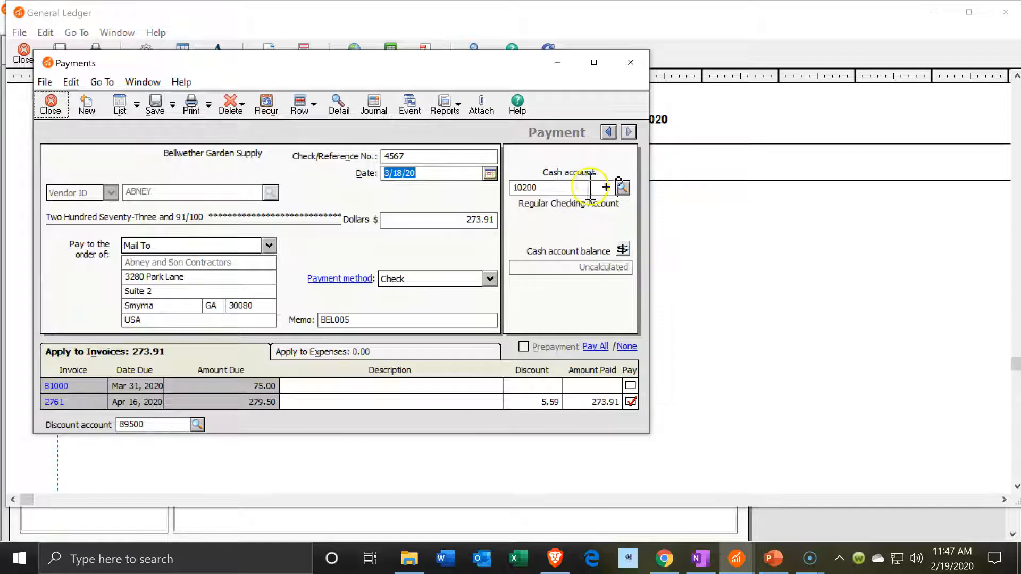
click(631, 63)
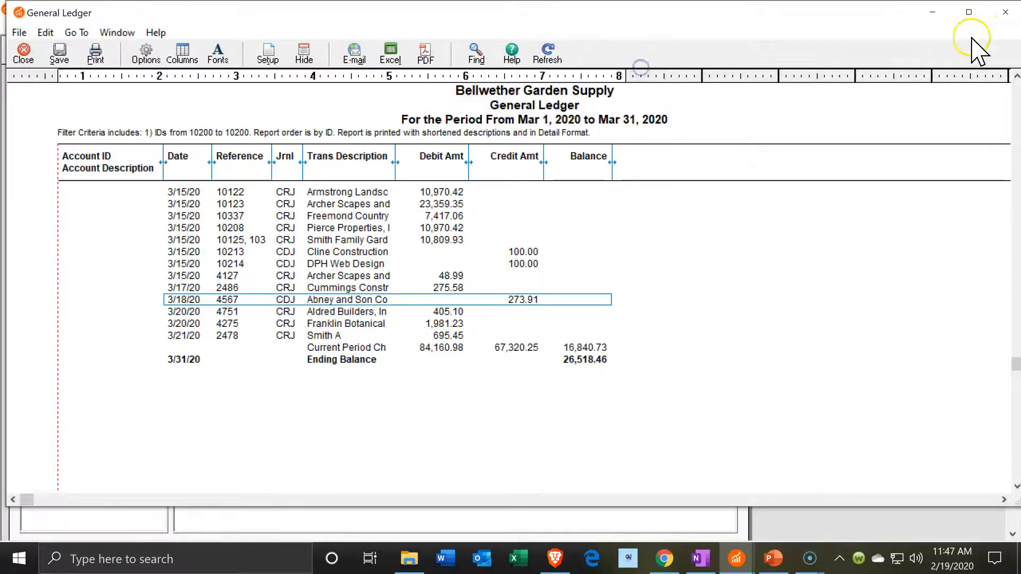
click(996, 21)
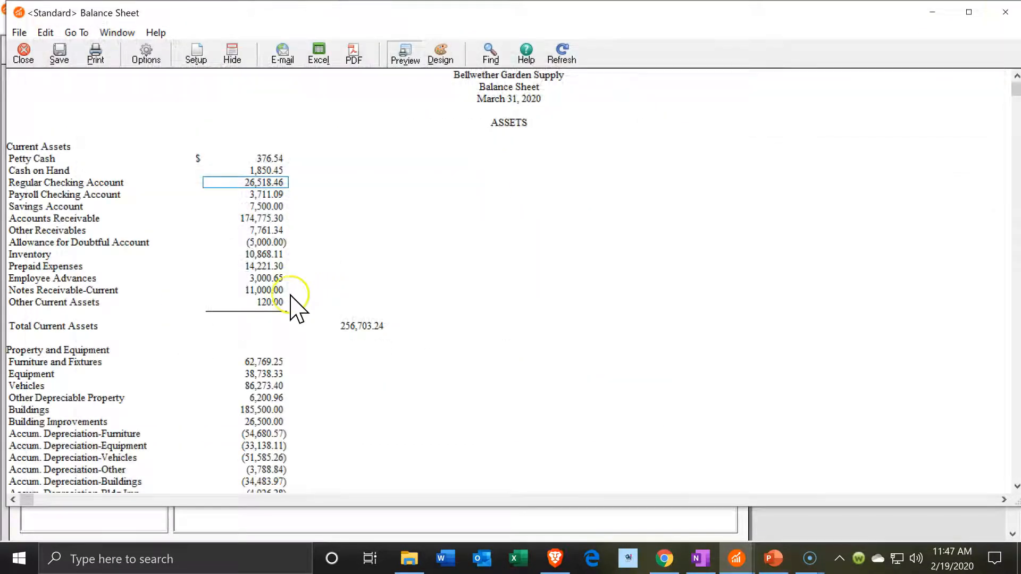
Drill down from Accounts Payable on the balance sheet to its general ledger detail, locate the March 18 payment with reference 4567, and close the ledger
scroll(292, 322, down, 4)
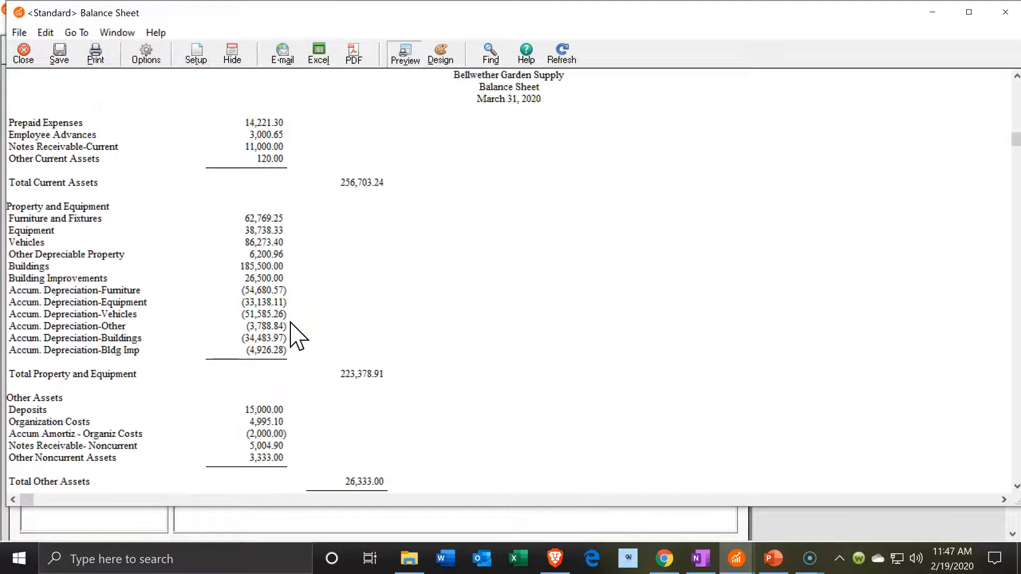
scroll(291, 322, down, 8)
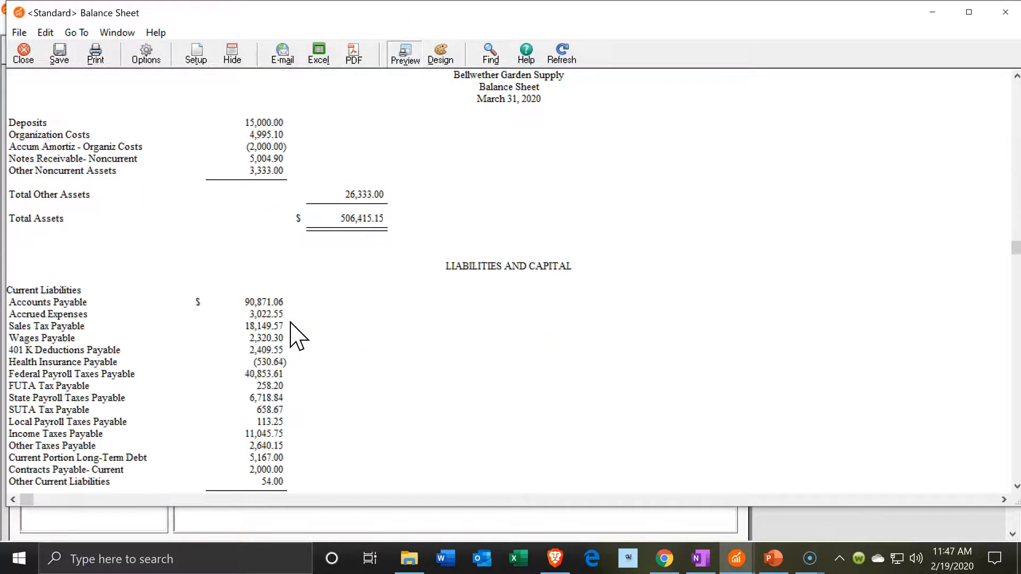
click(258, 296)
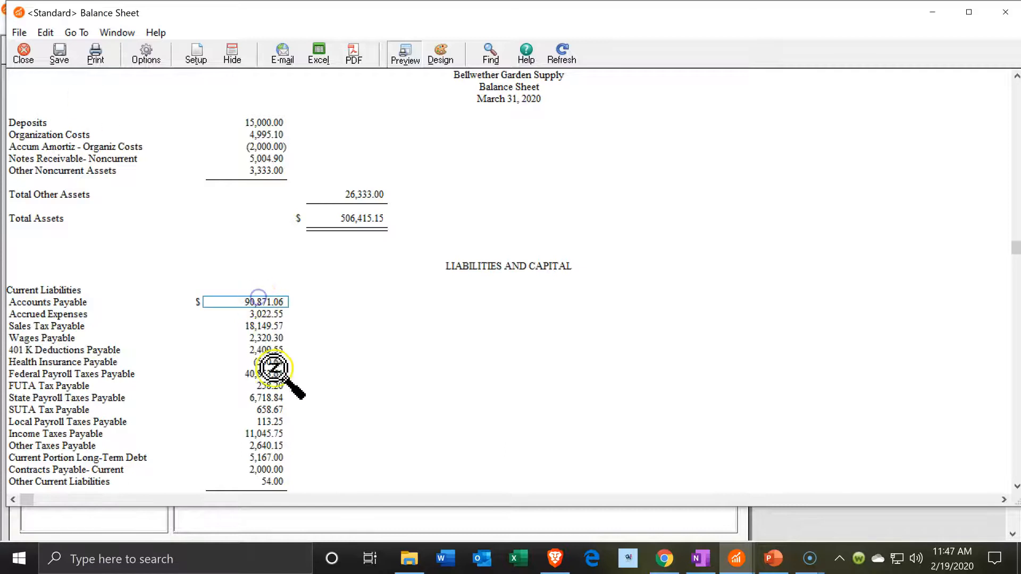
double_click(266, 303)
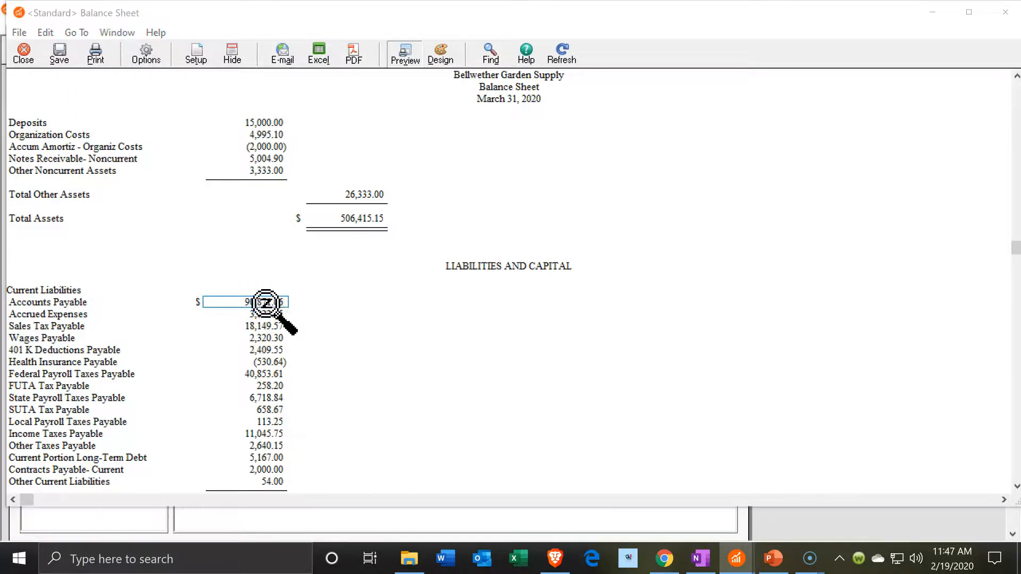
scroll(419, 324, down, 5)
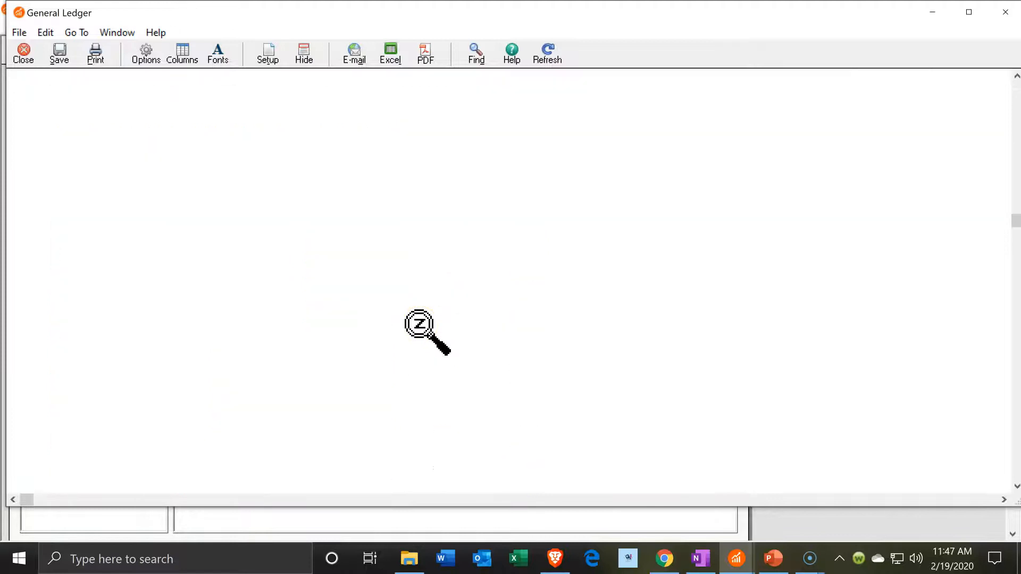
scroll(419, 323, down, 10)
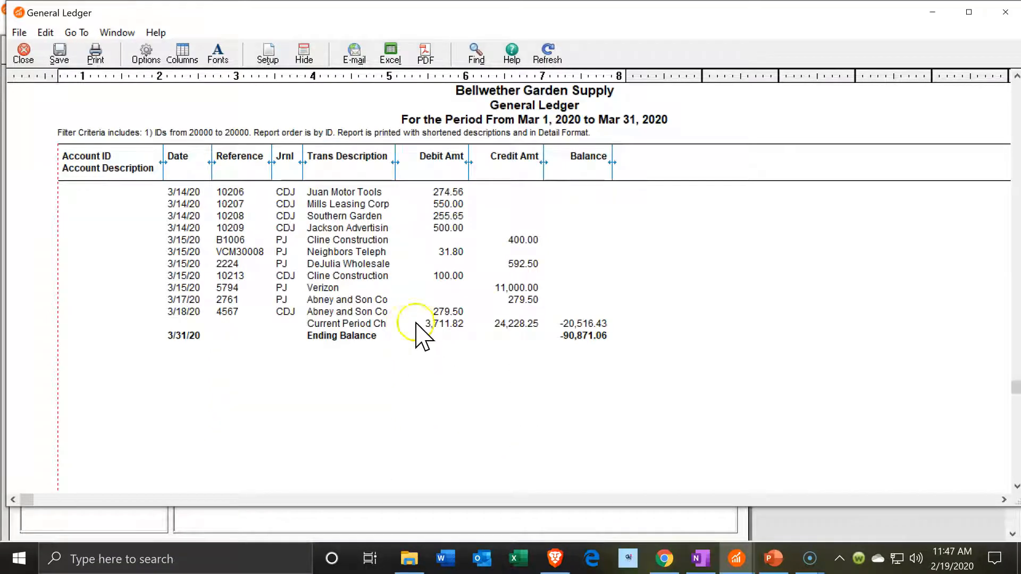
click(468, 319)
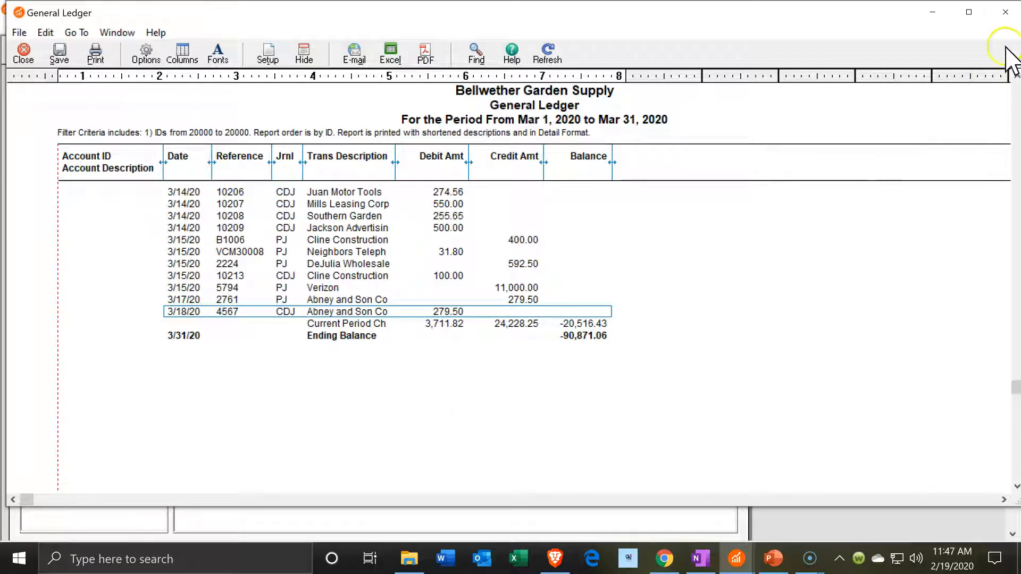
click(1008, 23)
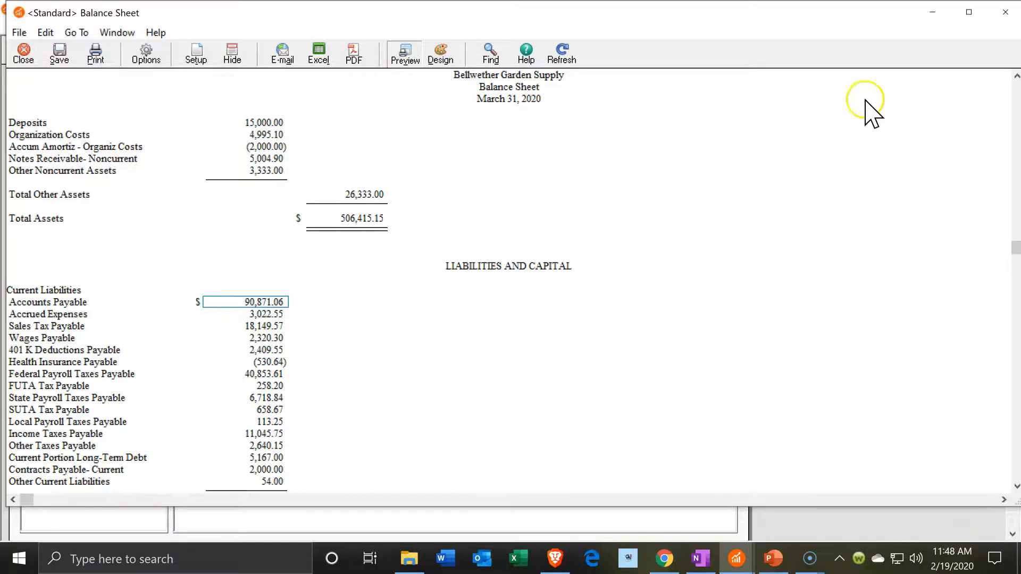
Return to Vendors & Purchases, review the history and purchase information in the Abney and Son Contractors vendor record, and close it
click(932, 13)
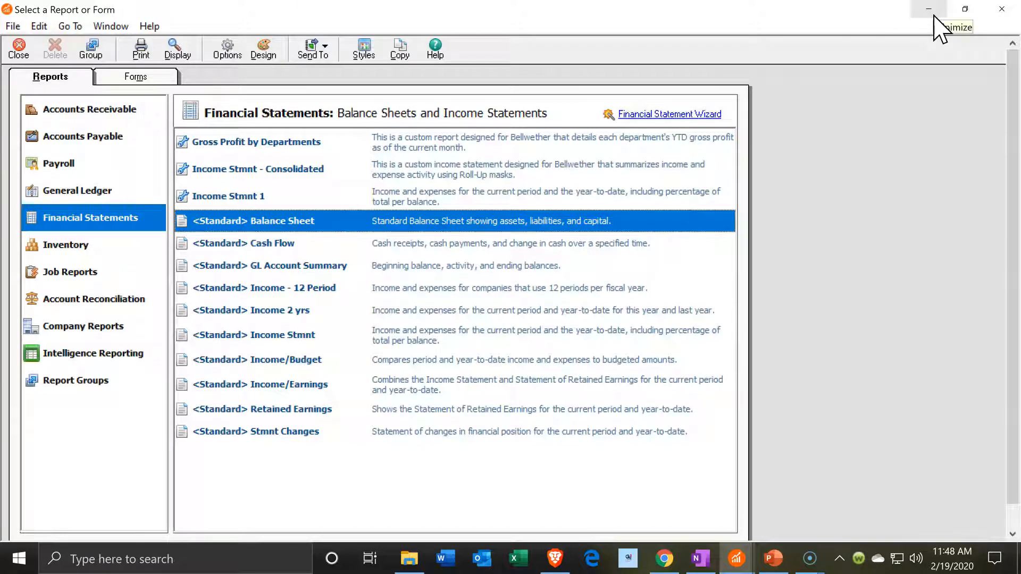
click(935, 16)
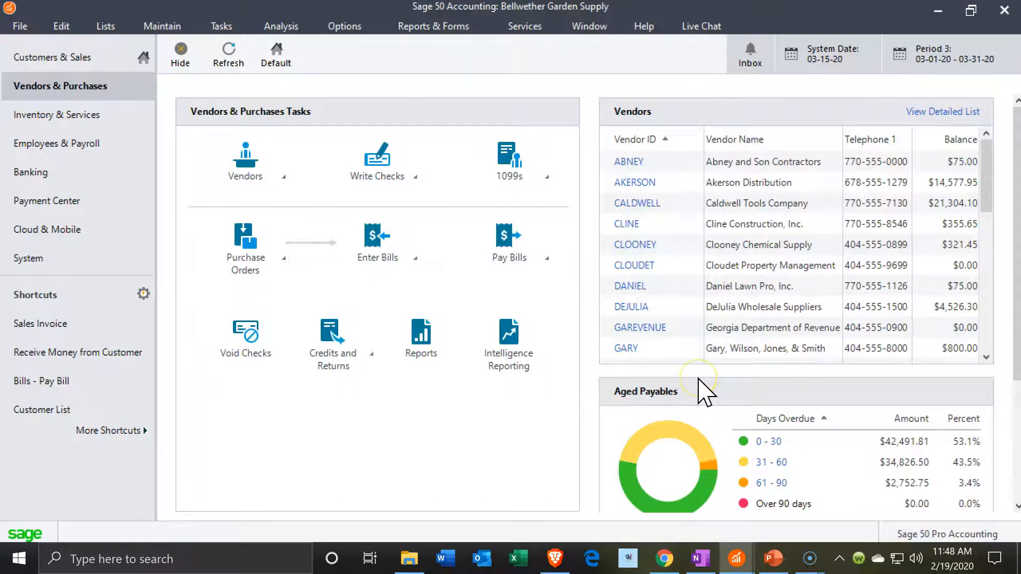
click(628, 163)
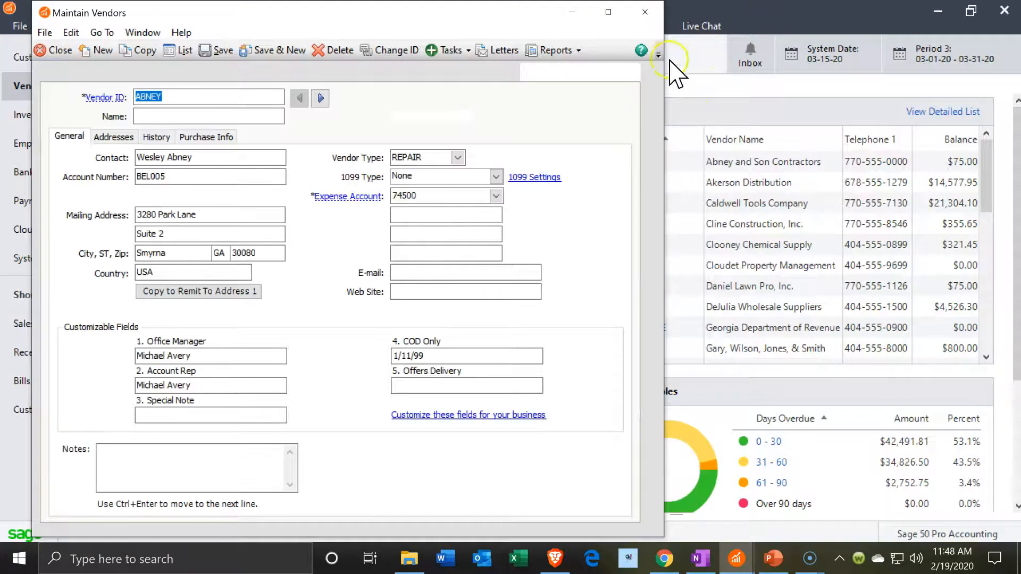
click(609, 16)
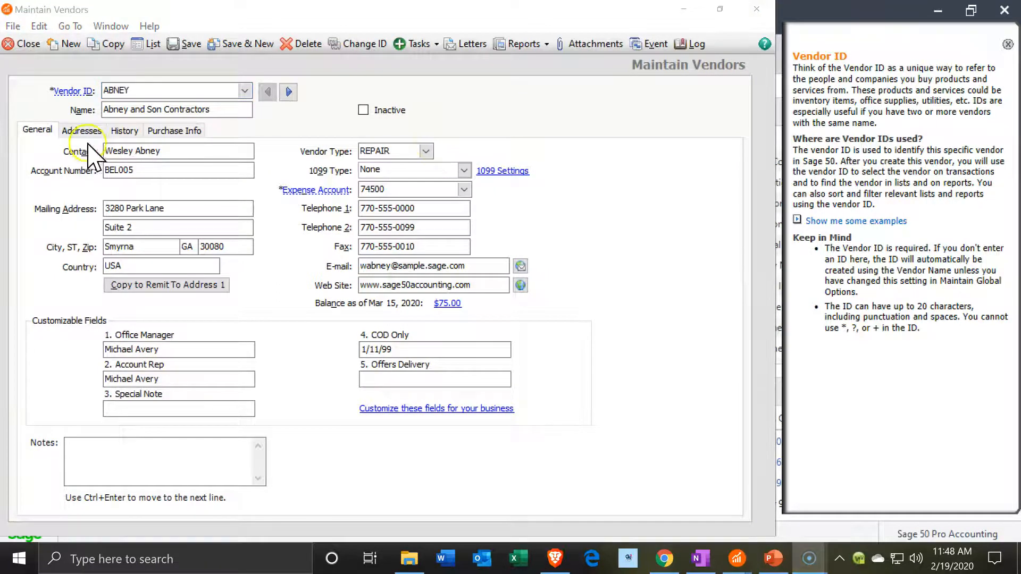
click(118, 131)
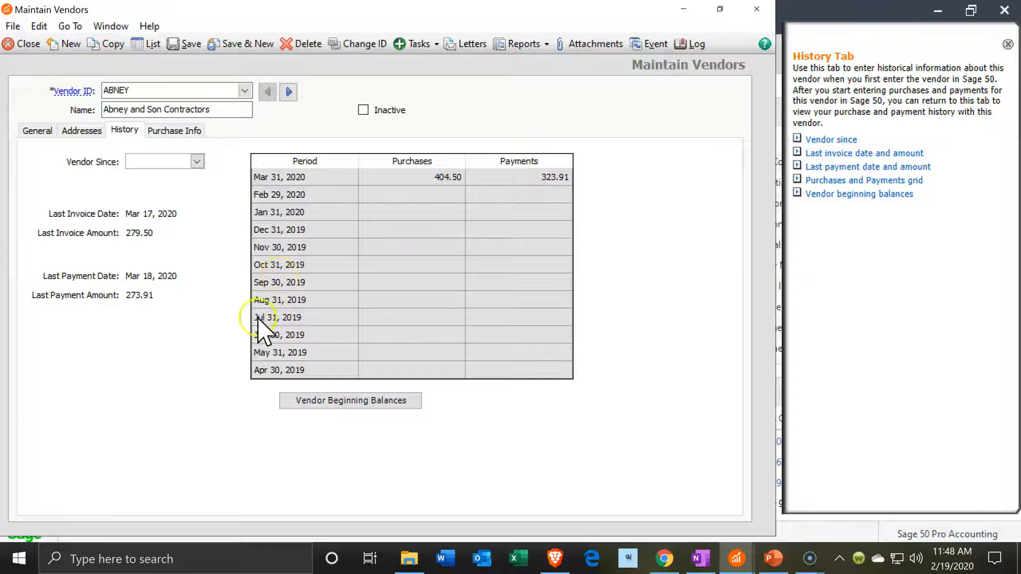
click(192, 131)
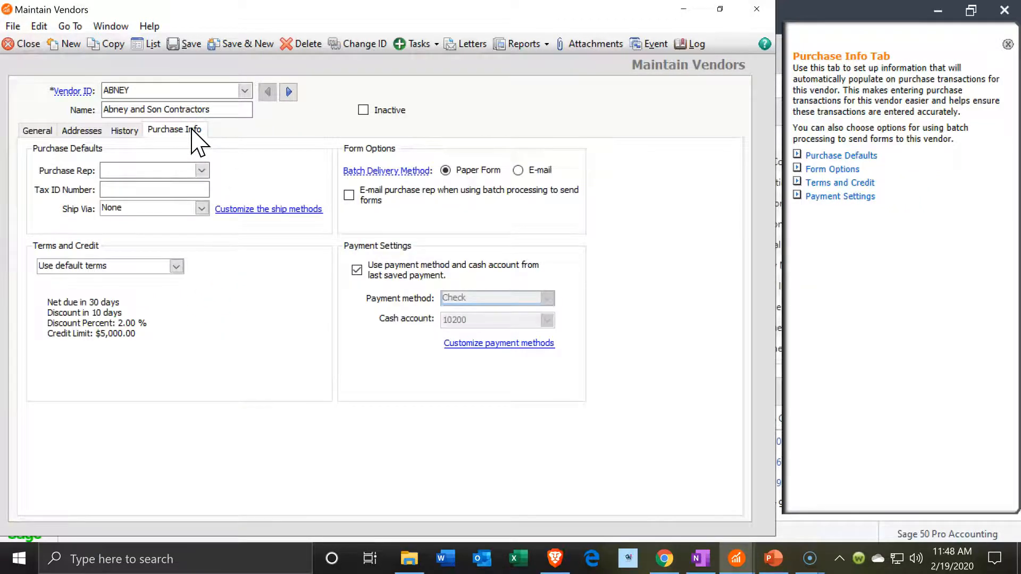
click(132, 131)
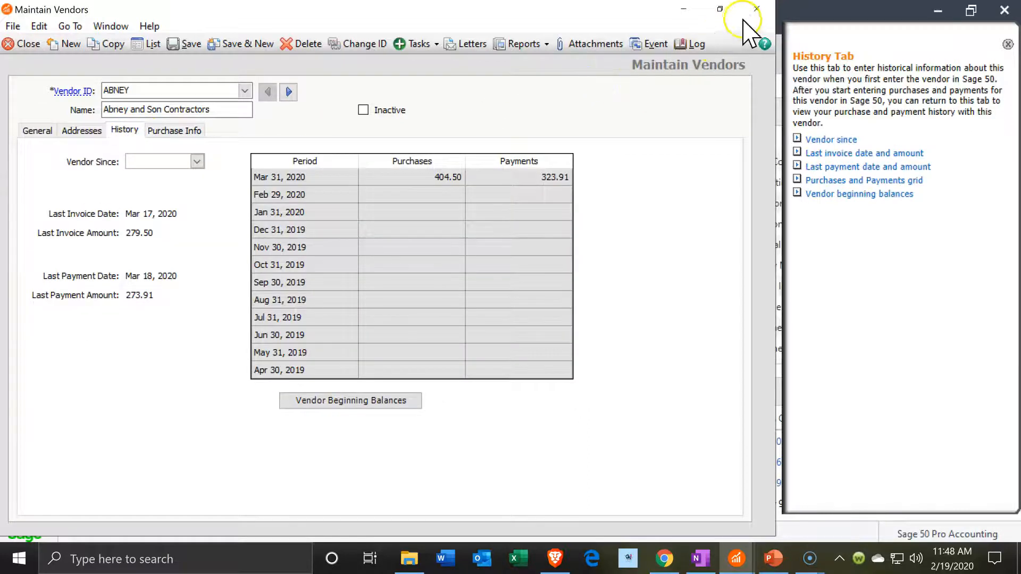
click(756, 9)
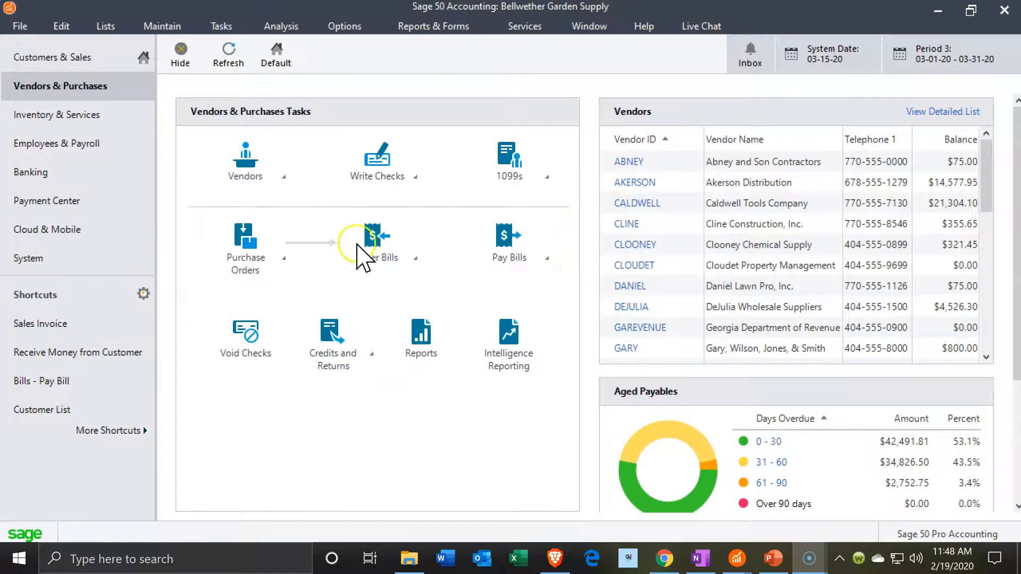
View the full vendor list with its balances, close it, and check the vendor balances on the Vendors & Purchases page
click(277, 175)
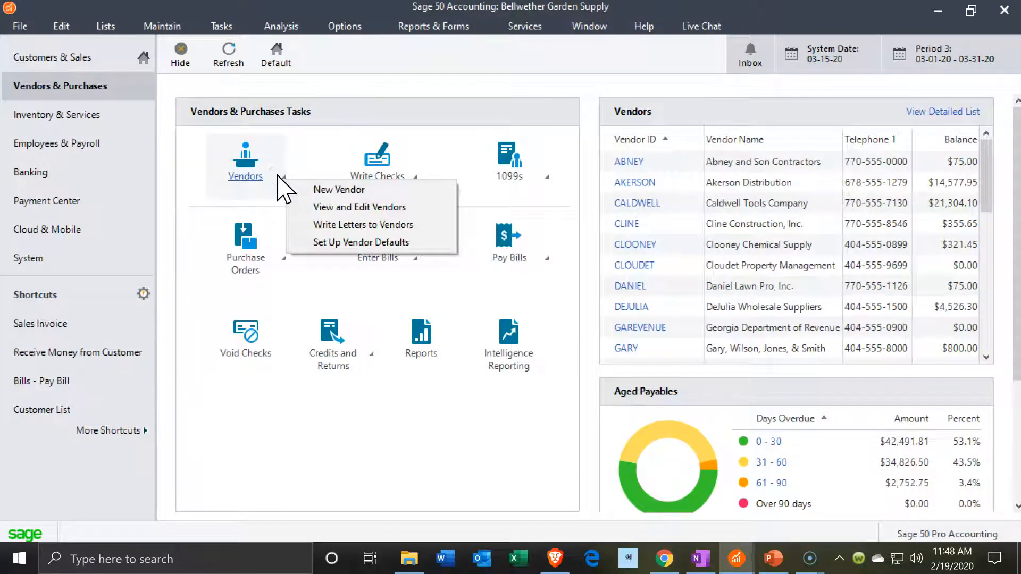
click(307, 213)
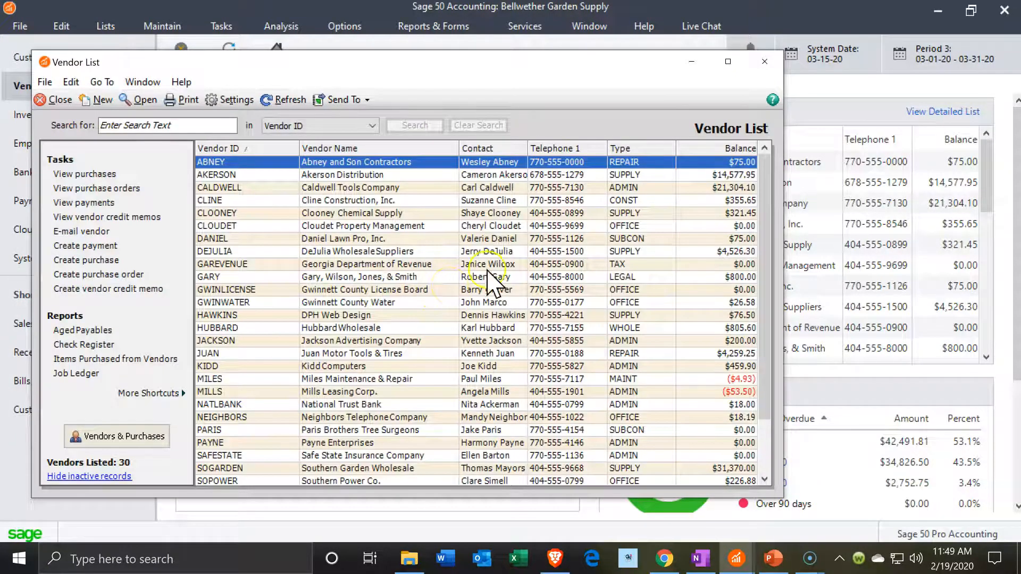
click(777, 58)
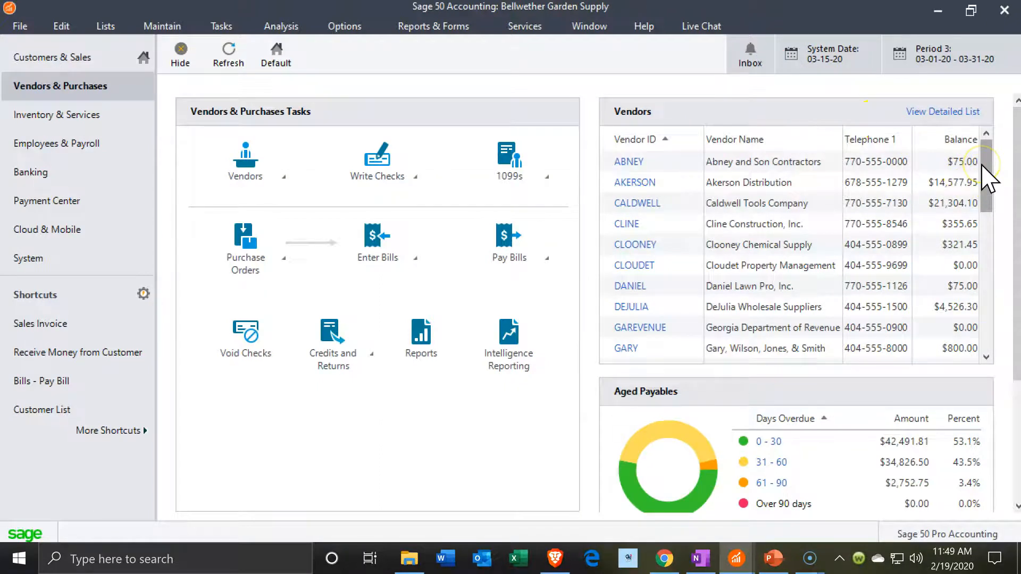
mouse_move(982, 176)
mouse_down()
mouse_move(982, 255)
mouse_move(985, 170)
mouse_up()
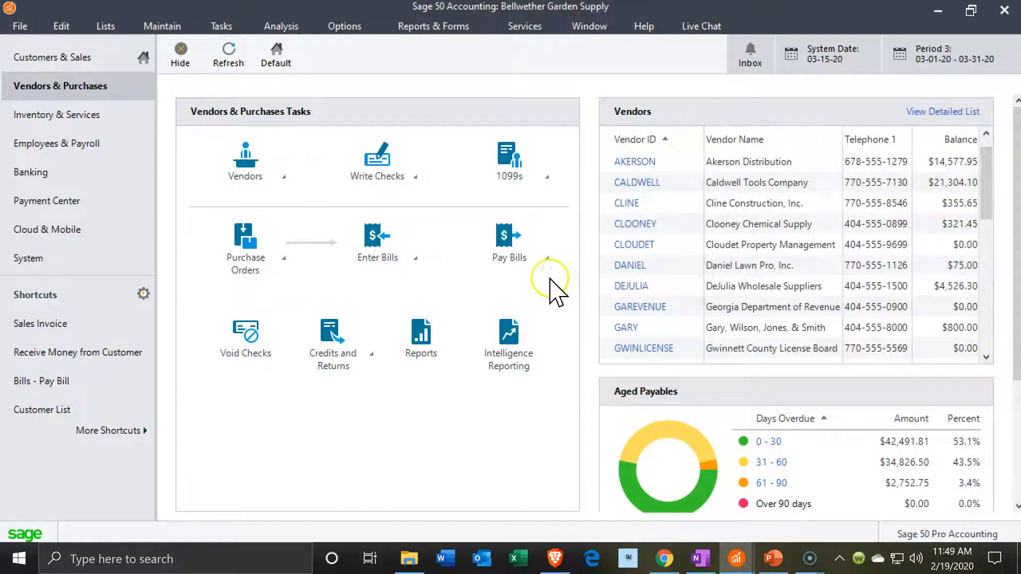
Review the bills selected for multiple payment with the default filter of all invoices and all vendors, and close without printing the checks
click(543, 259)
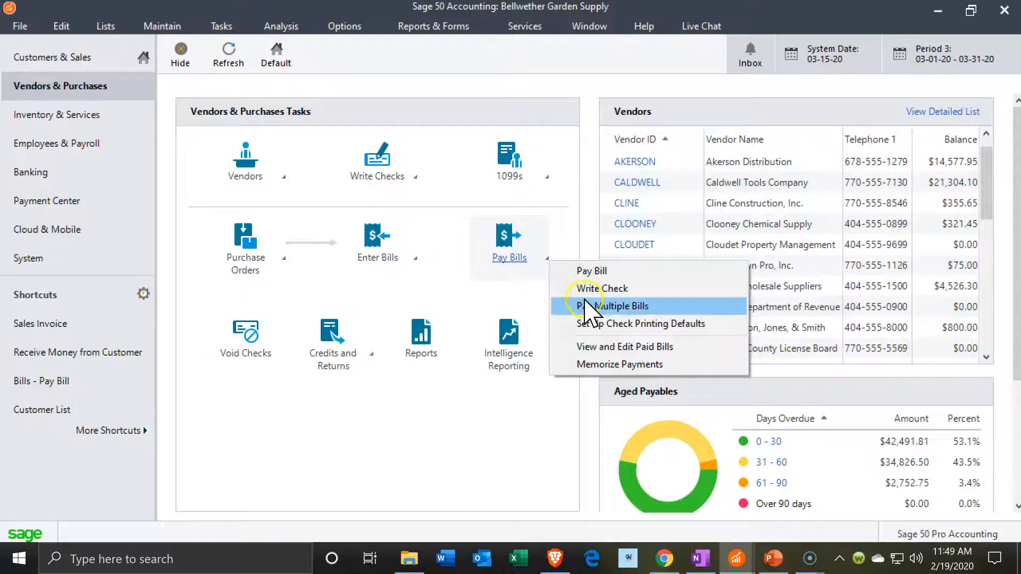
click(587, 305)
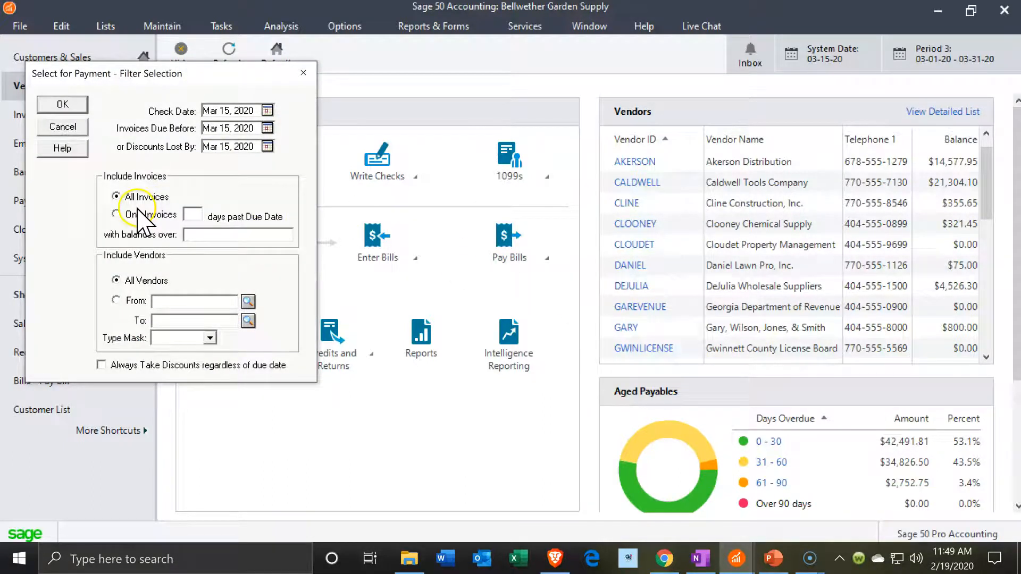
click(68, 108)
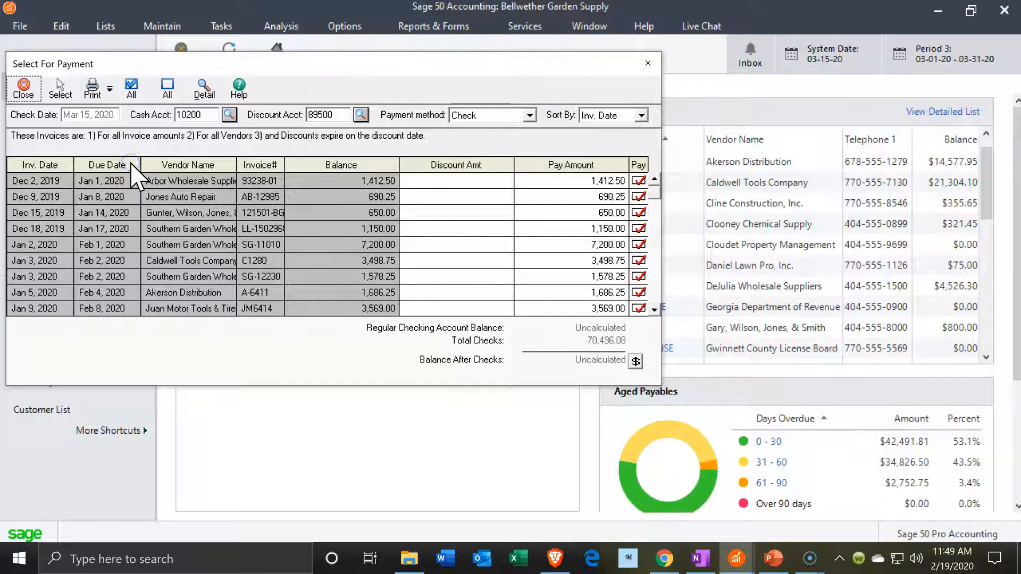
click(654, 180)
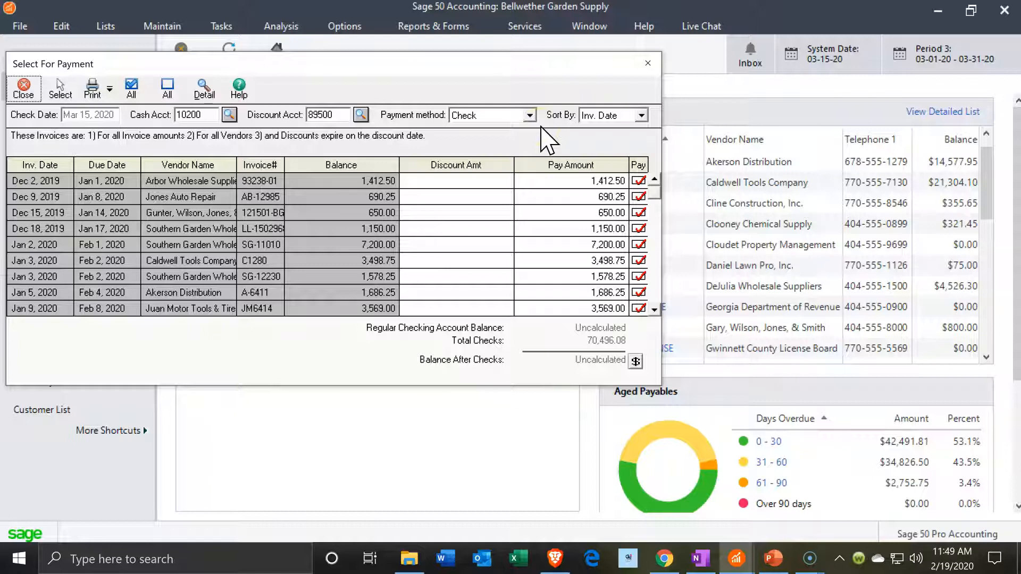
click(648, 65)
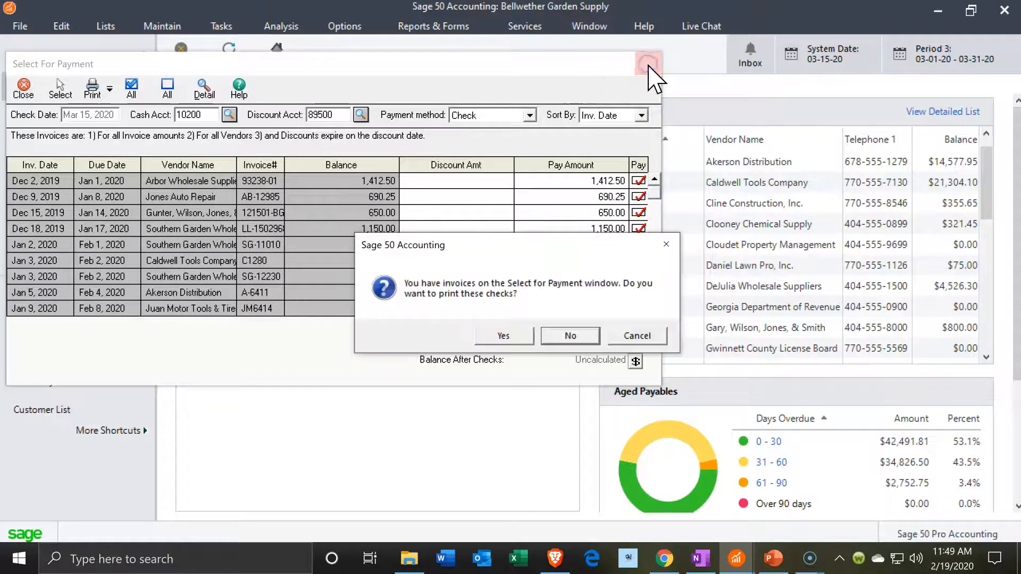
click(570, 335)
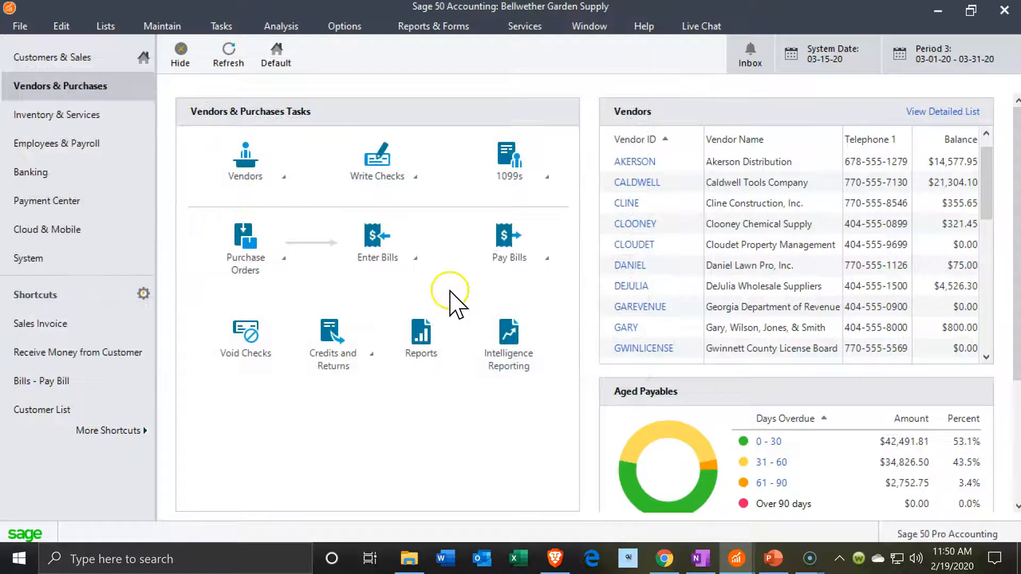